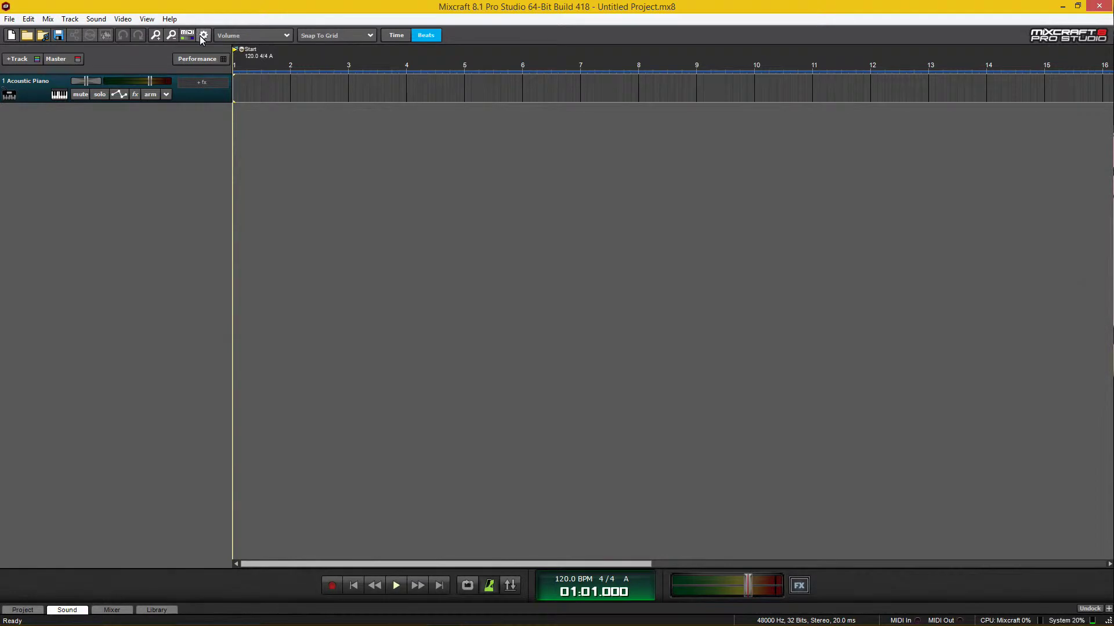
Check that both Launchkey MIDI inputs are active in the MIDI preferences, and close the interrupting Skype window.
click(203, 36)
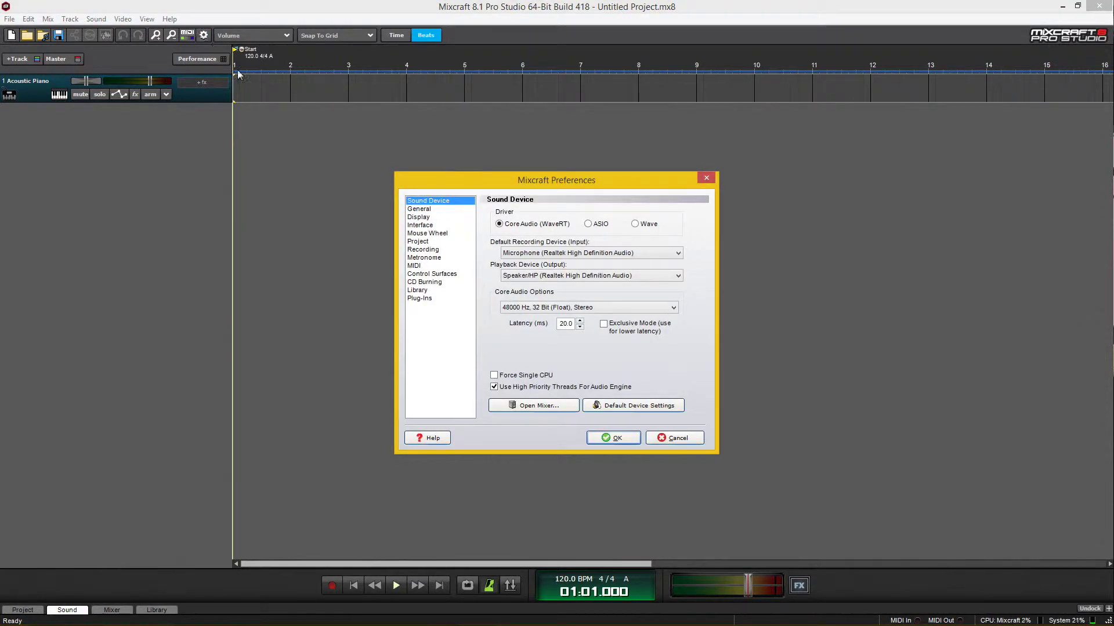
click(422, 267)
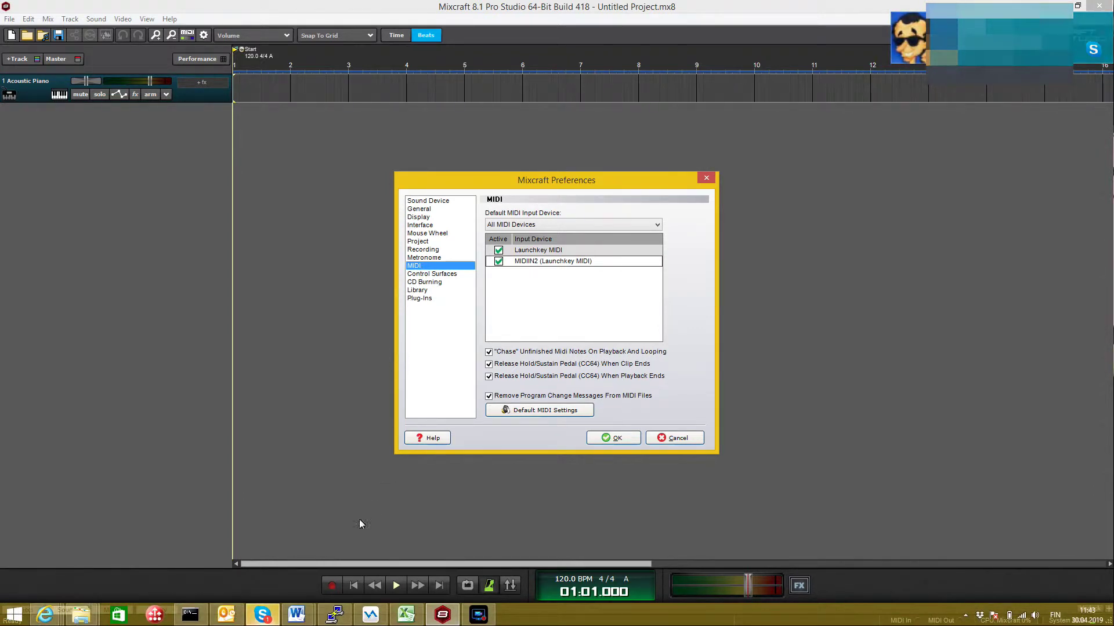
click(262, 616)
right_click(262, 616)
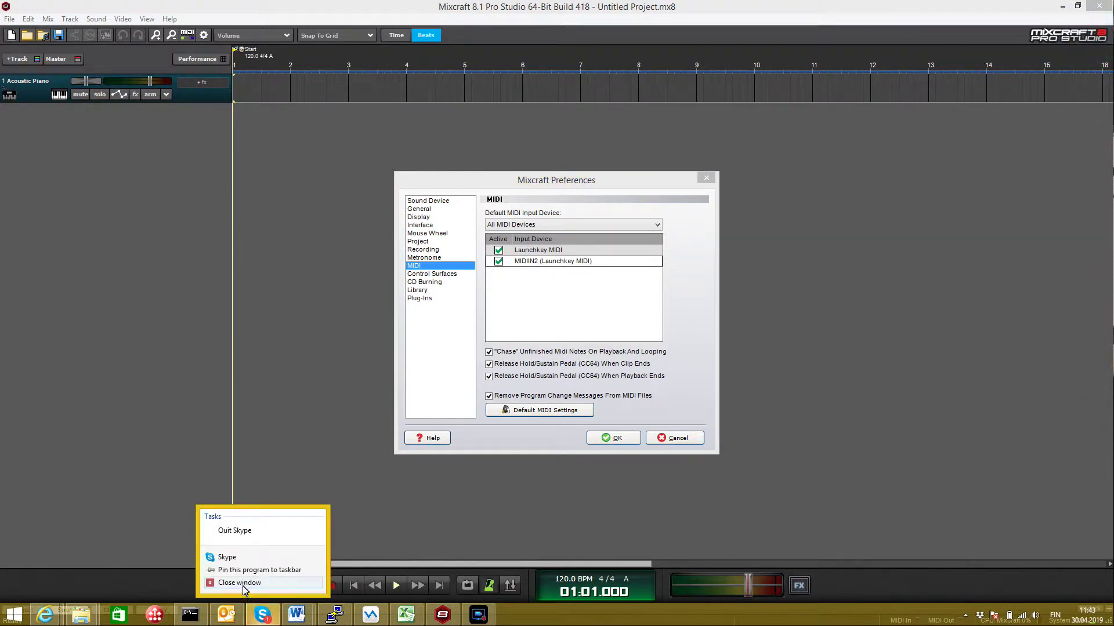
click(245, 582)
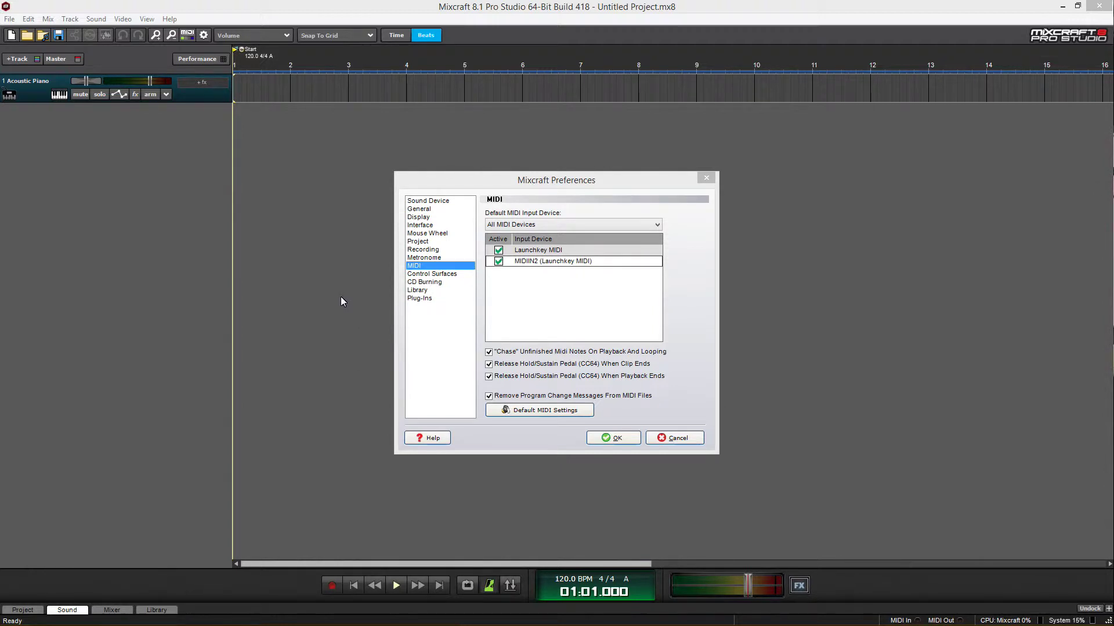
click(616, 441)
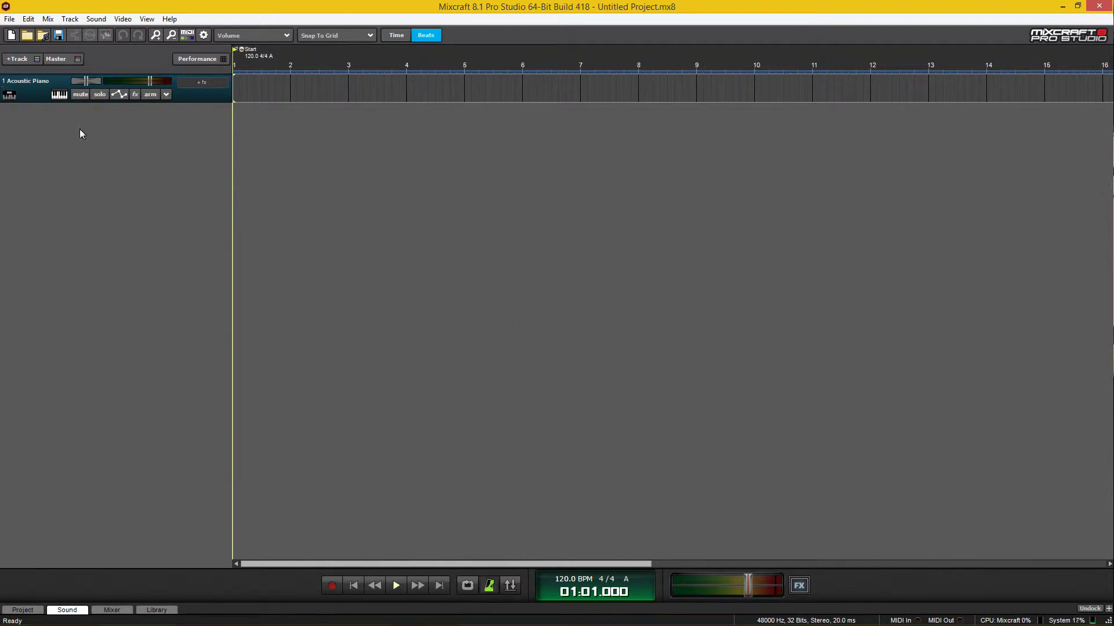
Set the Acoustic Piano track's instrument to the external MIDI device MIDIOUT2 (Launchkey MIDI) on Channel 3.
click(59, 95)
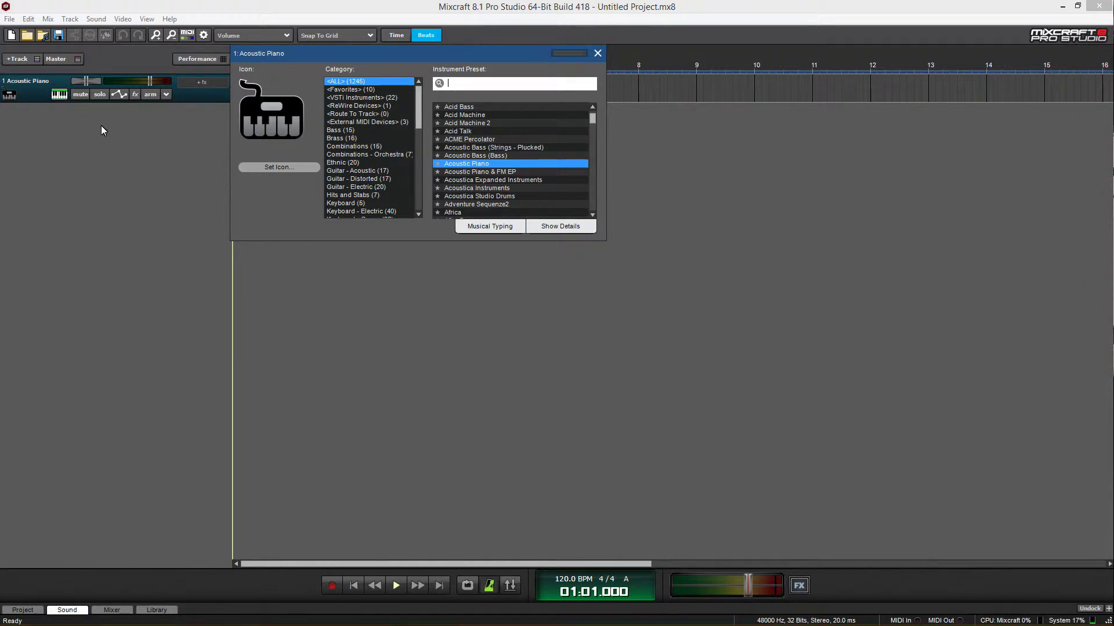
click(351, 122)
click(457, 123)
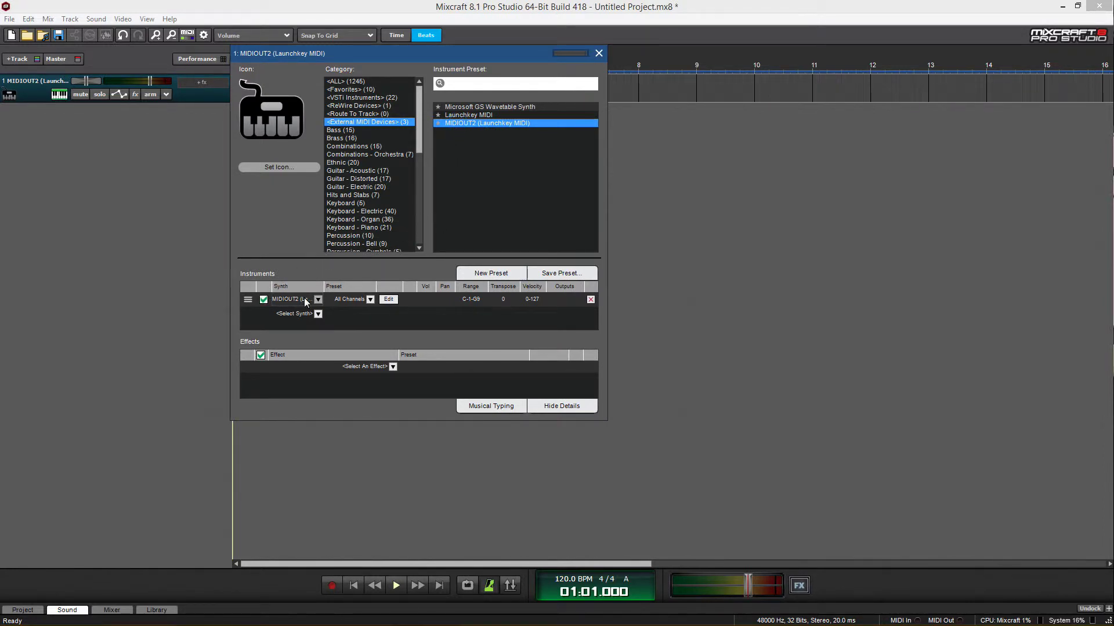
click(370, 299)
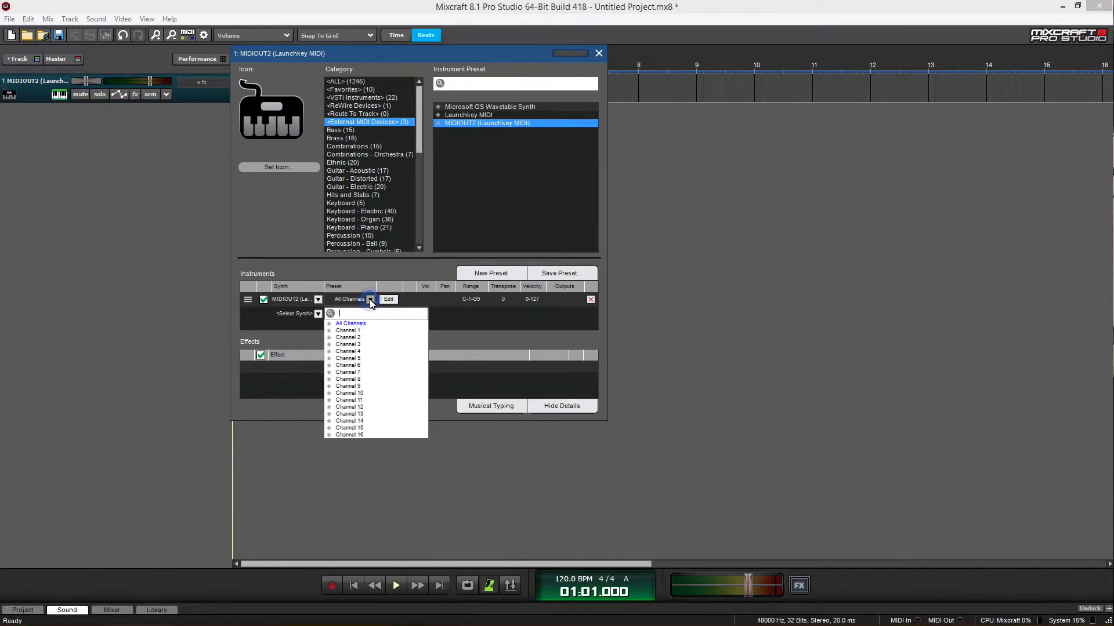
click(348, 345)
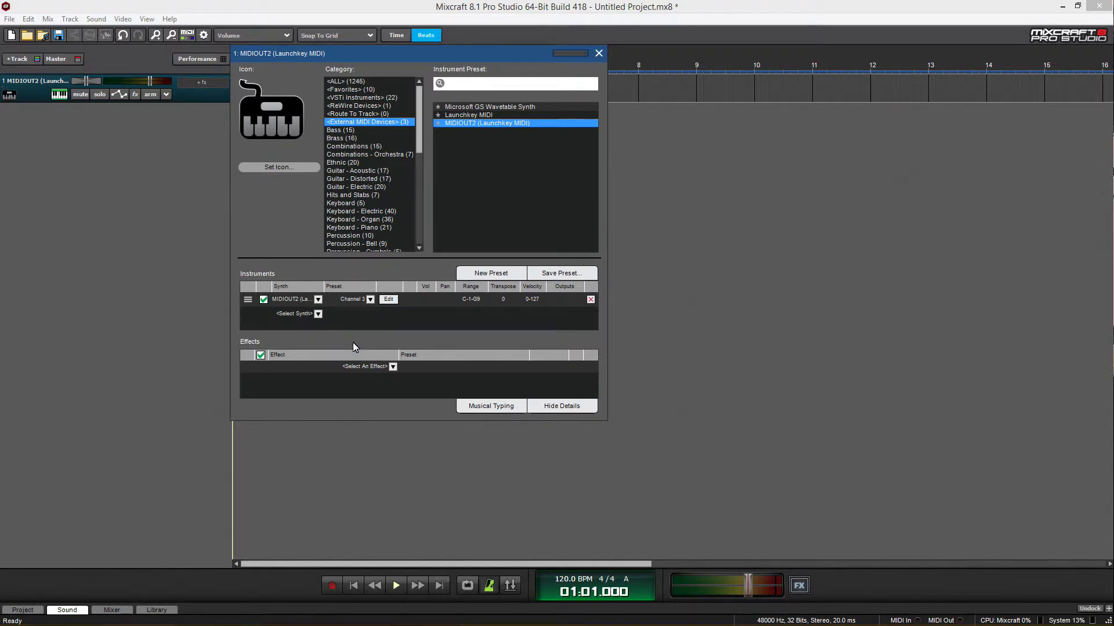
click(599, 54)
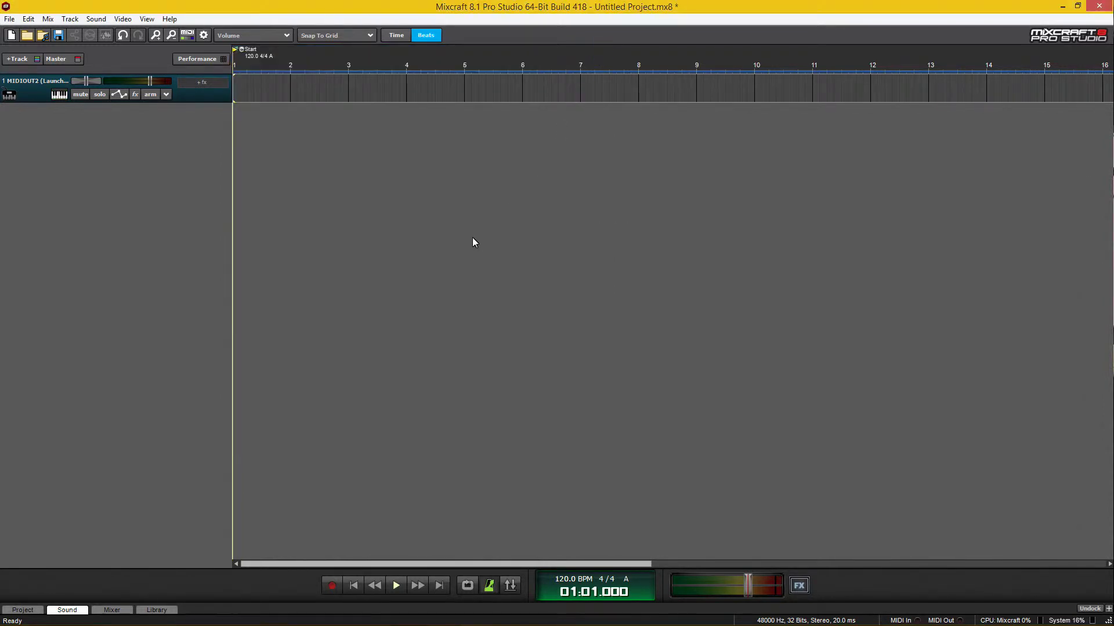
Add an instrument clip to the MIDIOUT2 track and align it with the start of measure 1.
click(66, 609)
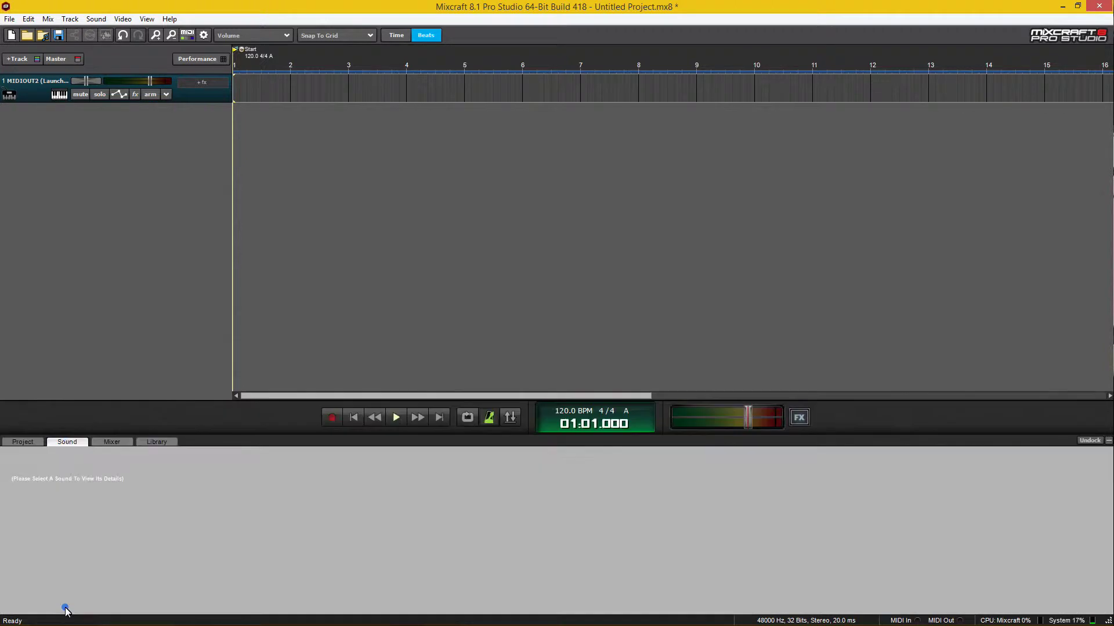
right_click(236, 82)
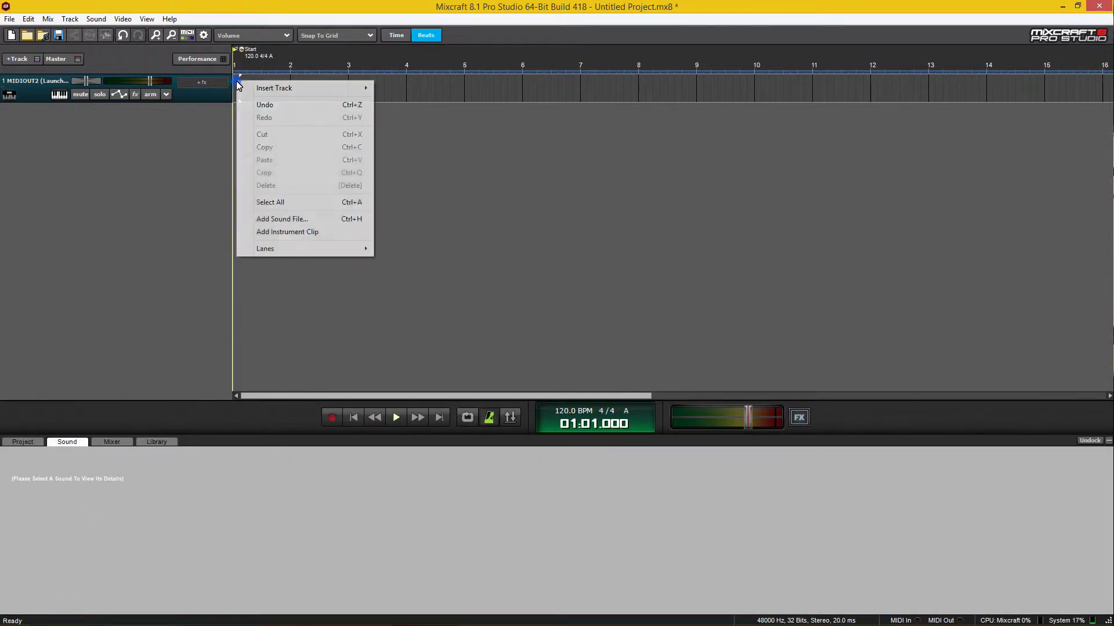
click(312, 232)
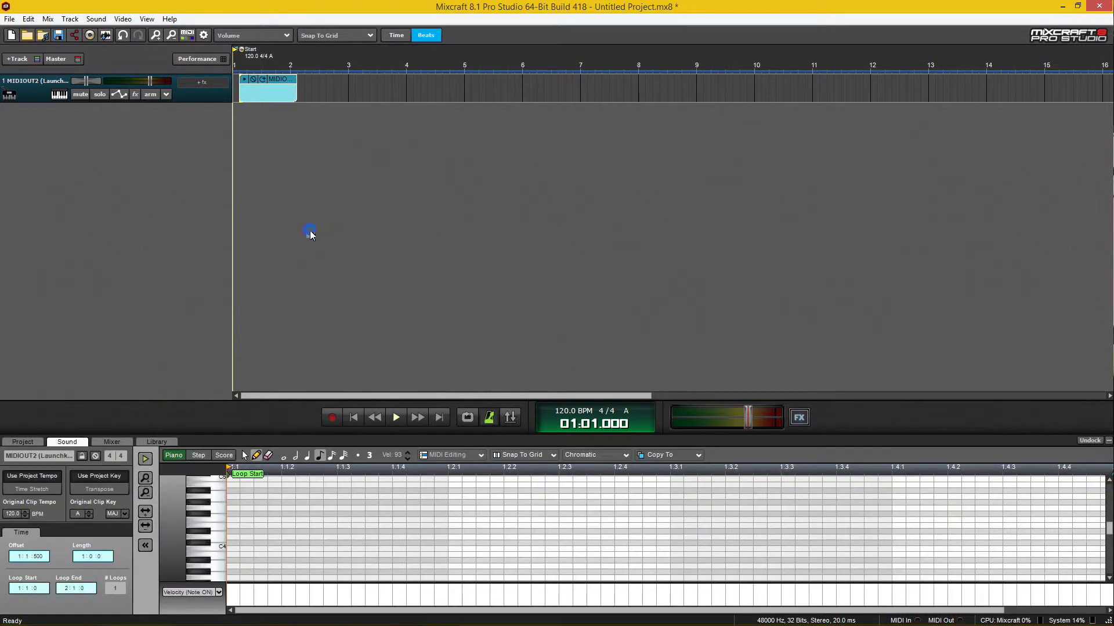
drag(275, 82, 271, 81)
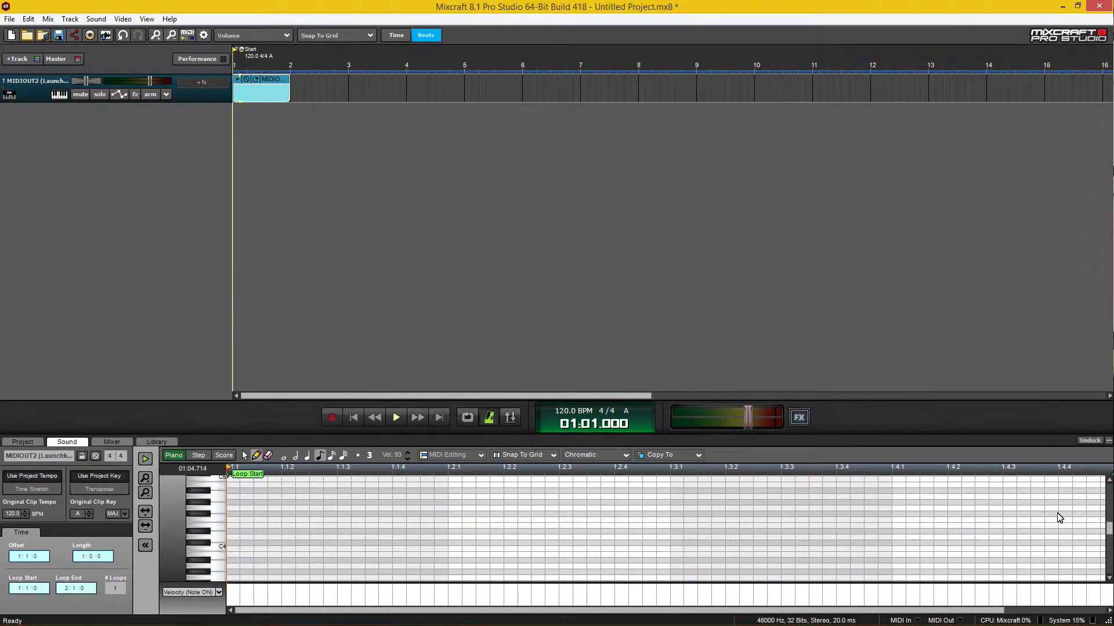
Add a C7 note at the very start of the clip in the piano roll.
click(1109, 483)
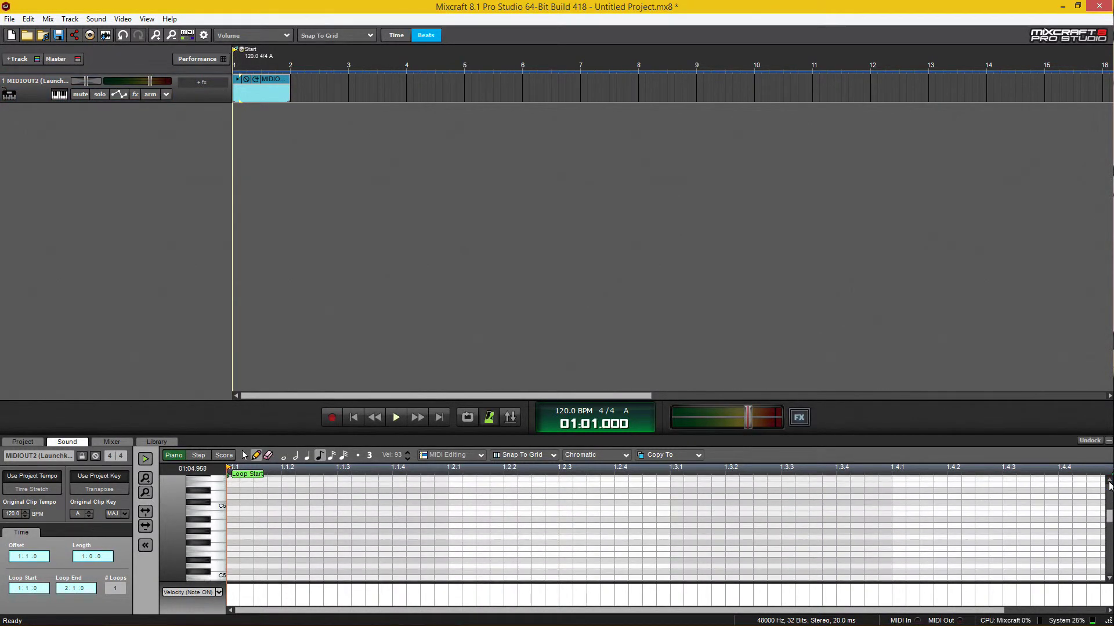
click(1109, 483)
click(1110, 481)
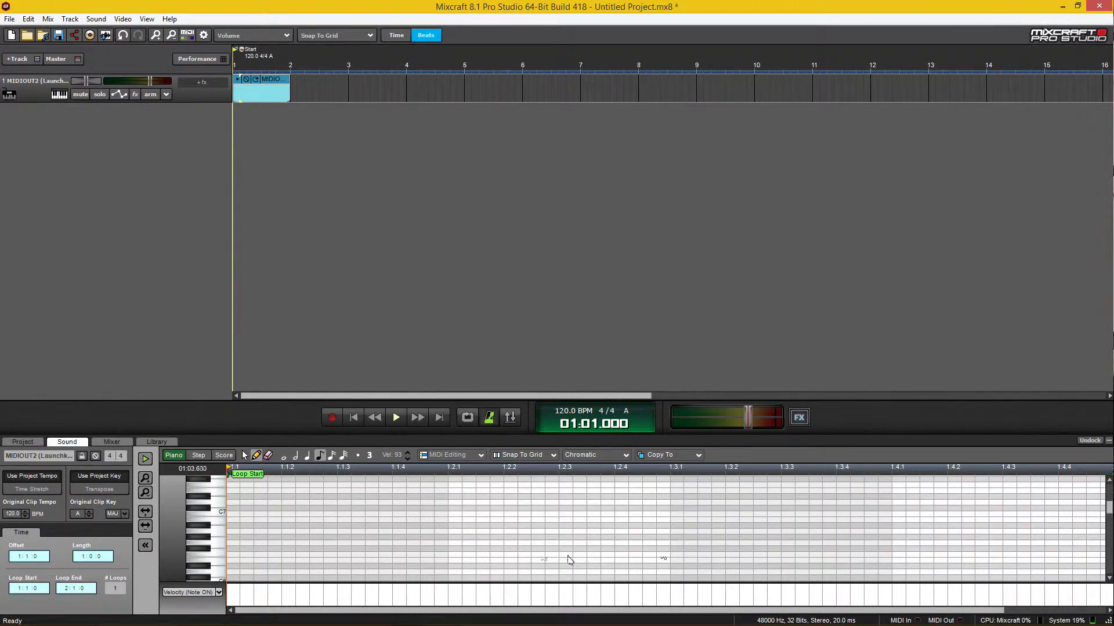
click(231, 514)
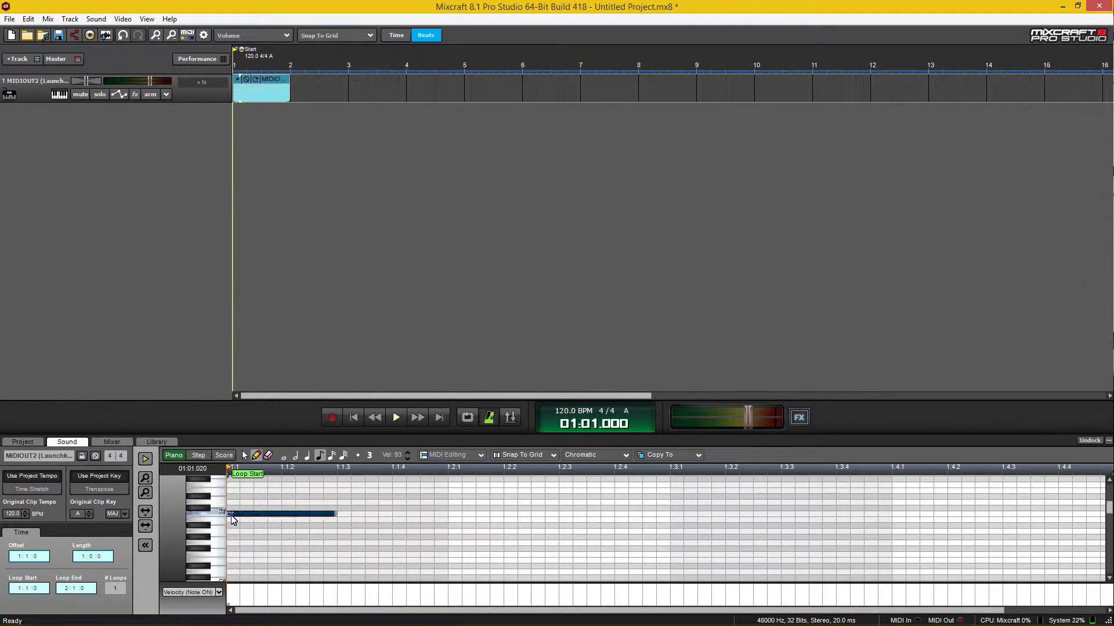
mouse_move(230, 597)
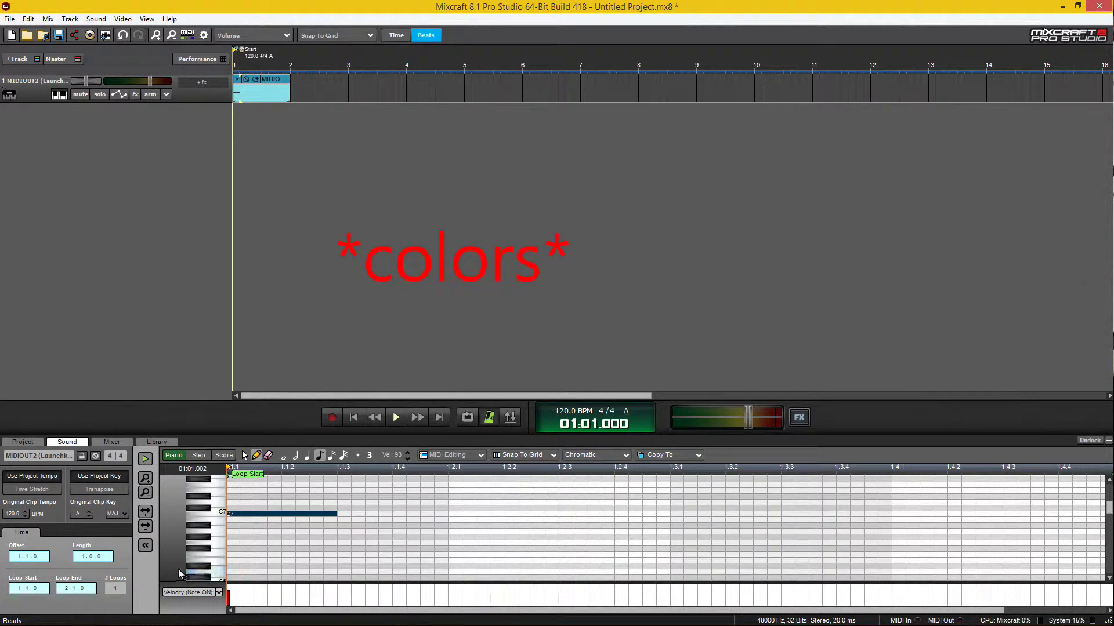
Lengthen the C7 note so it ends just before beat 4 of the first measure.
click(145, 524)
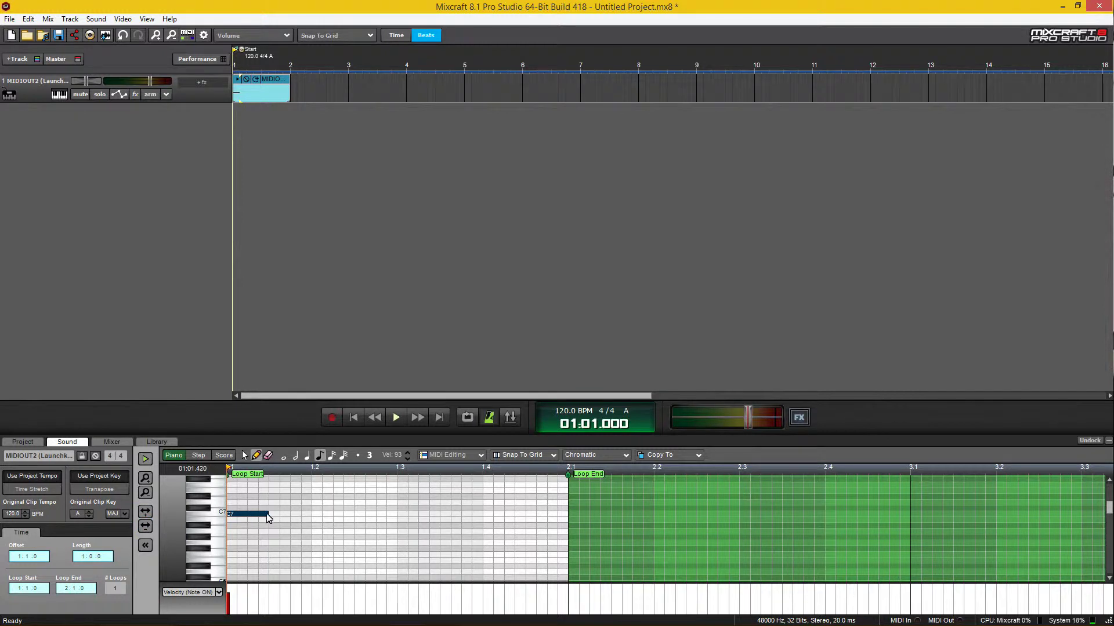
drag(271, 518, 482, 520)
click(481, 515)
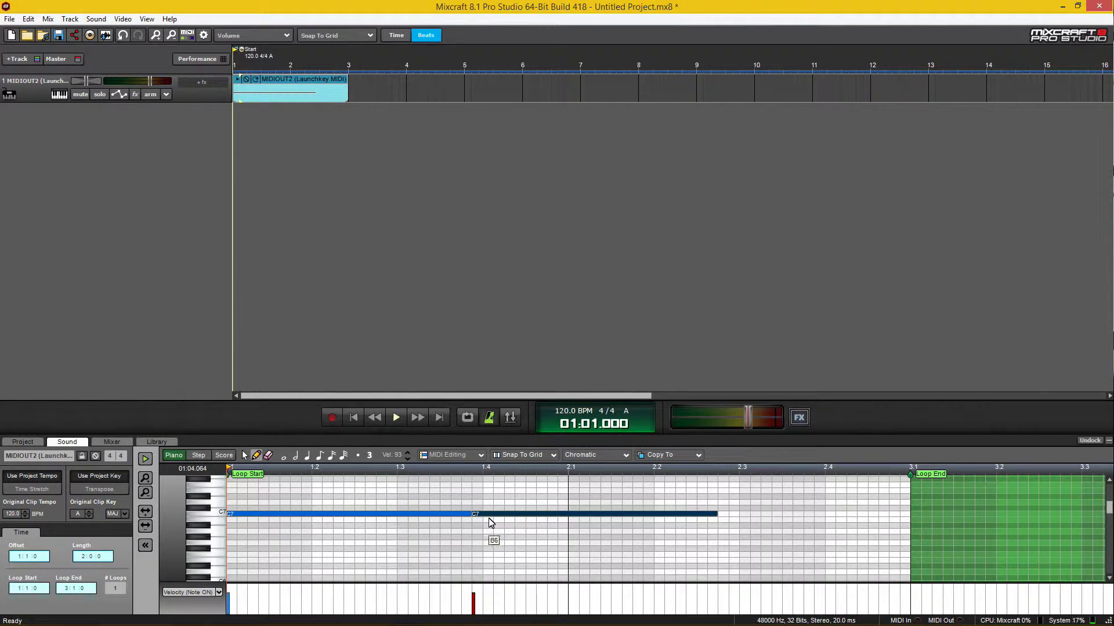
key(ctrl+z)
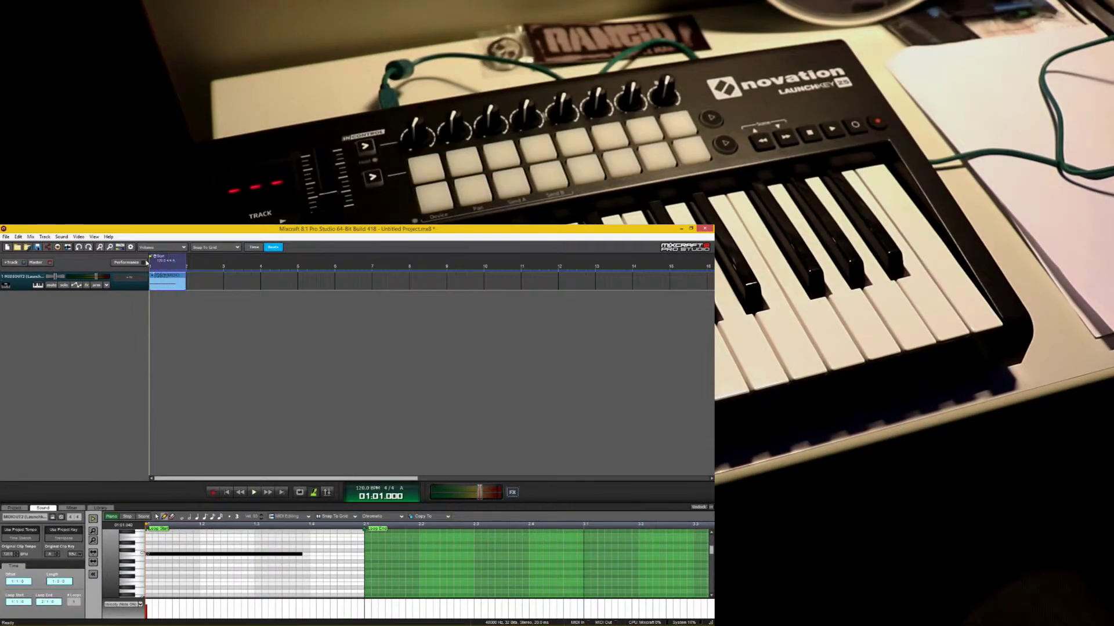
Turn on loop playback and play the clip to test the keyboard's pad lighting, stopping playback when done.
click(304, 492)
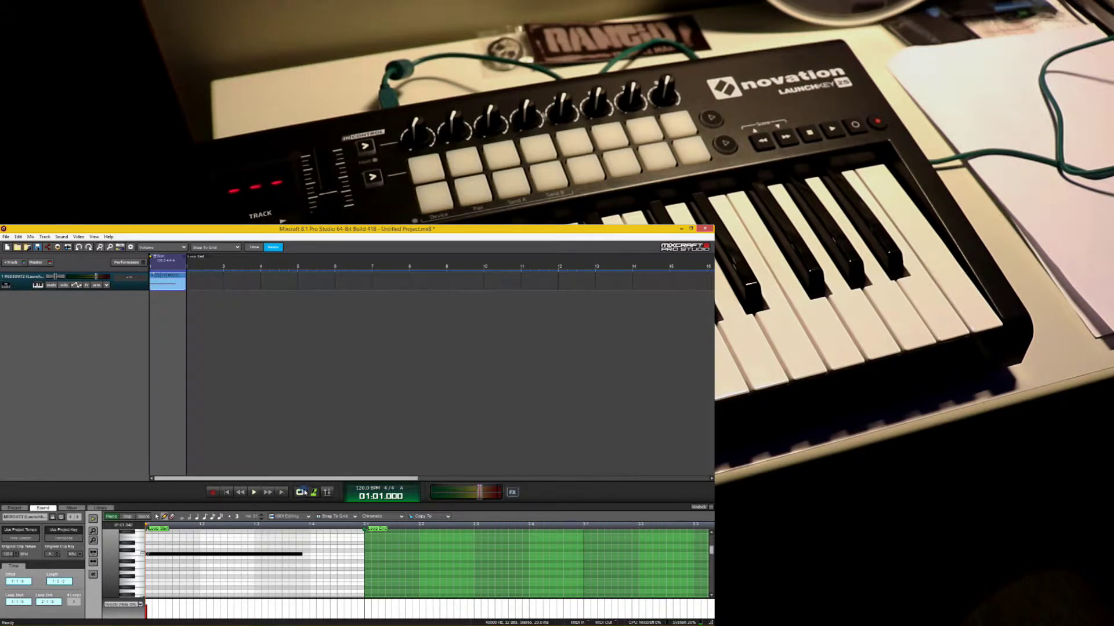
click(253, 493)
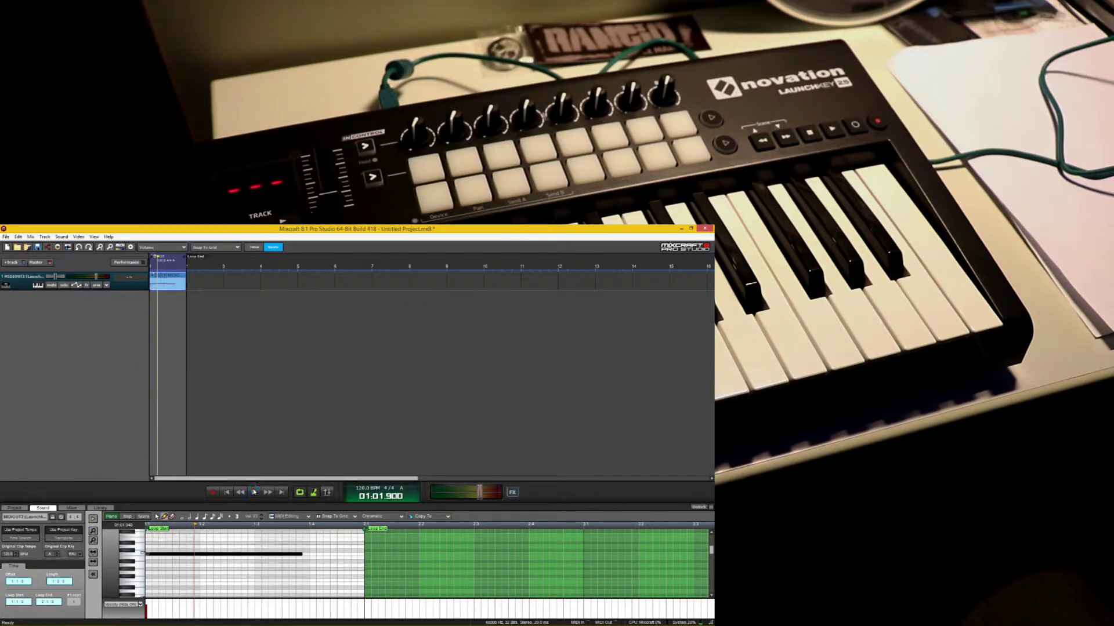
click(254, 492)
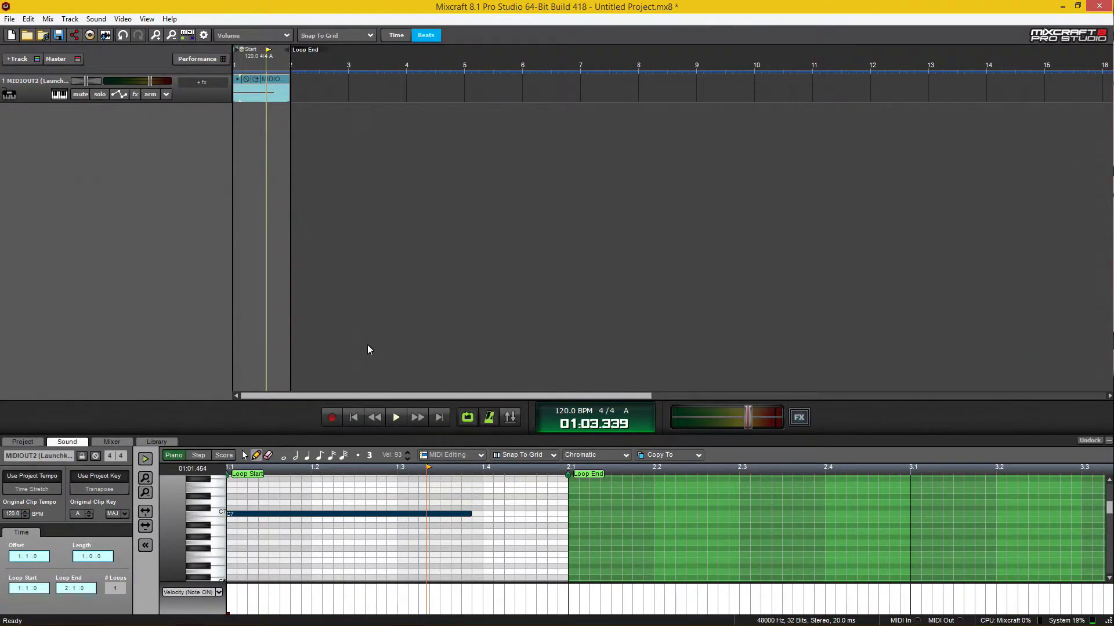
Add a Launchkey MK2 control surface in the preferences.
click(204, 36)
click(433, 274)
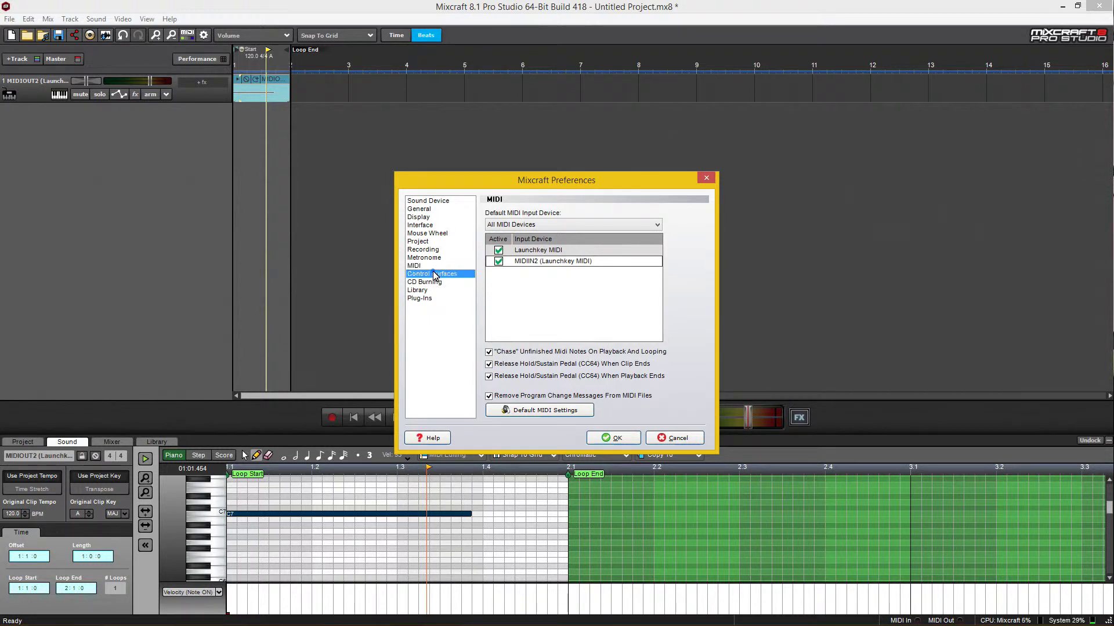
click(426, 267)
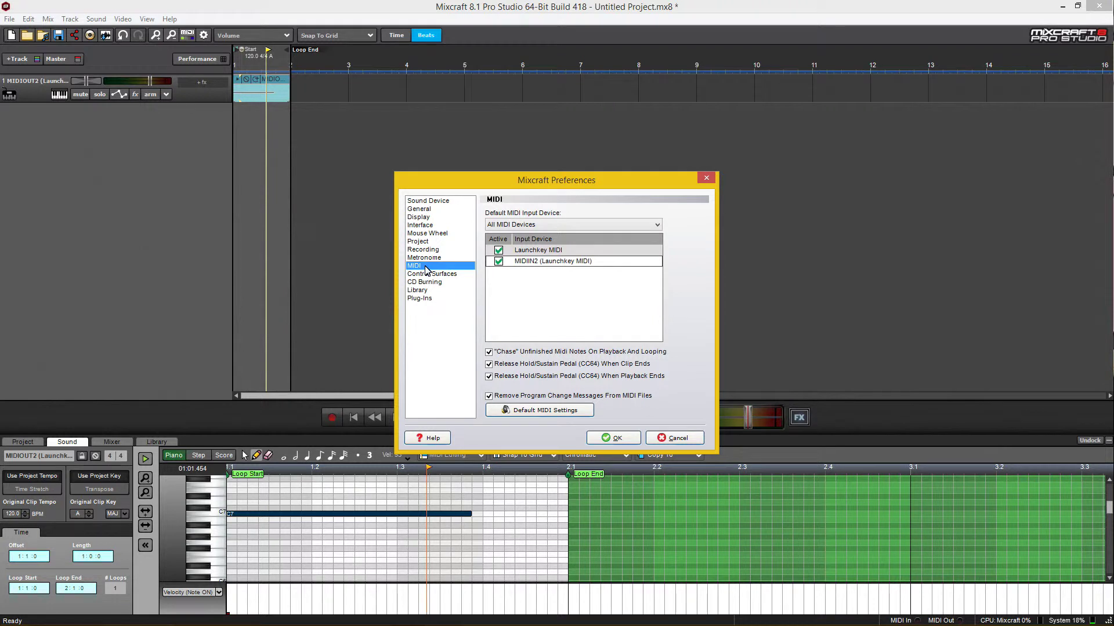
click(429, 275)
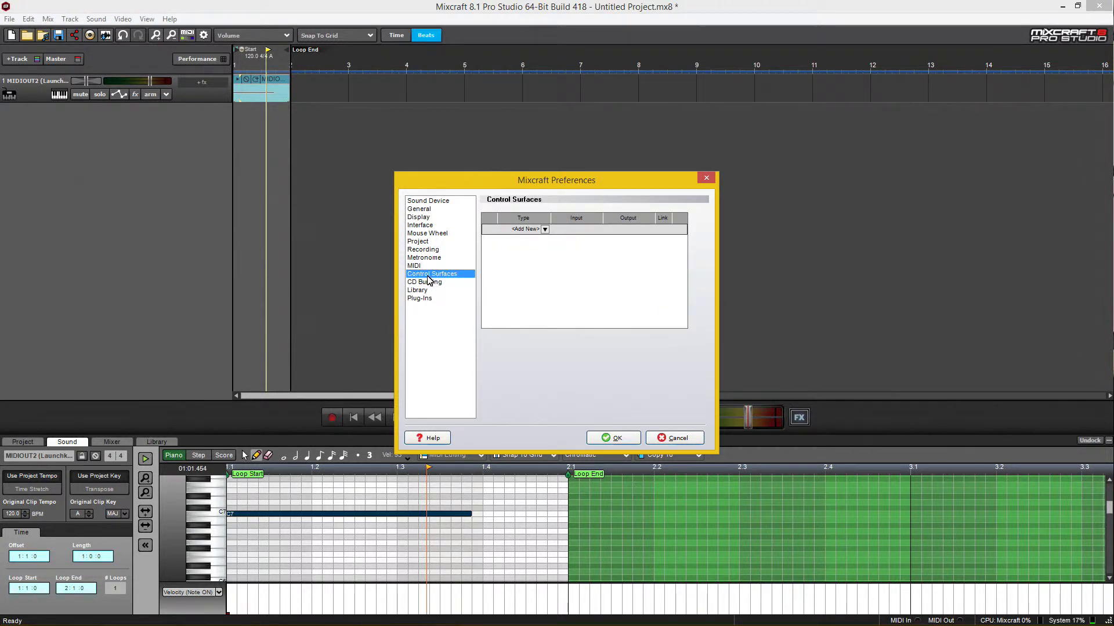
click(545, 229)
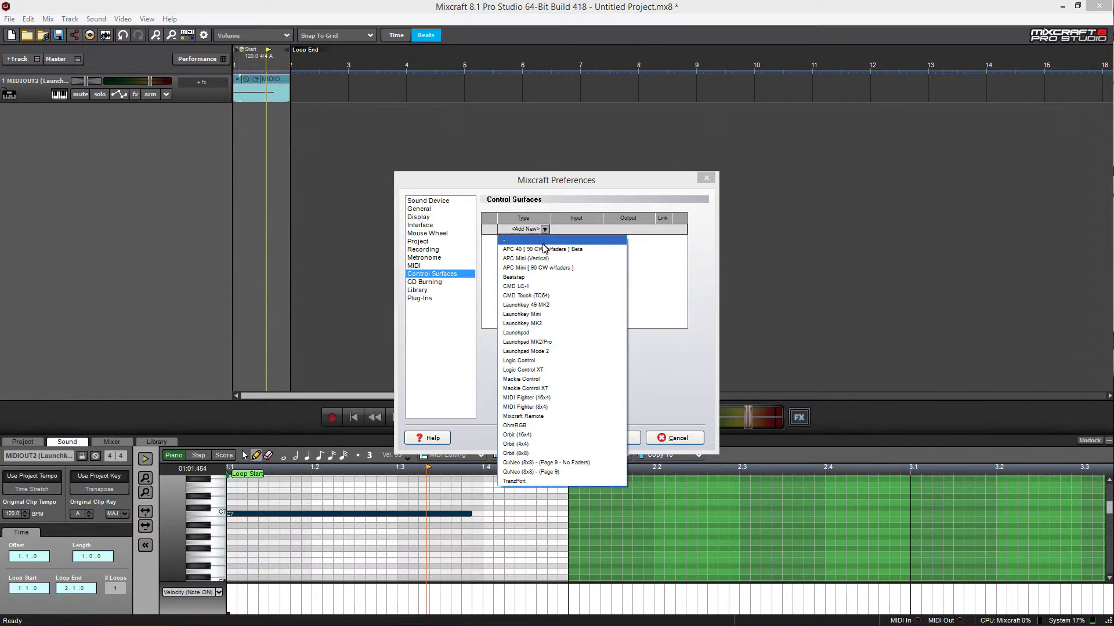
click(529, 324)
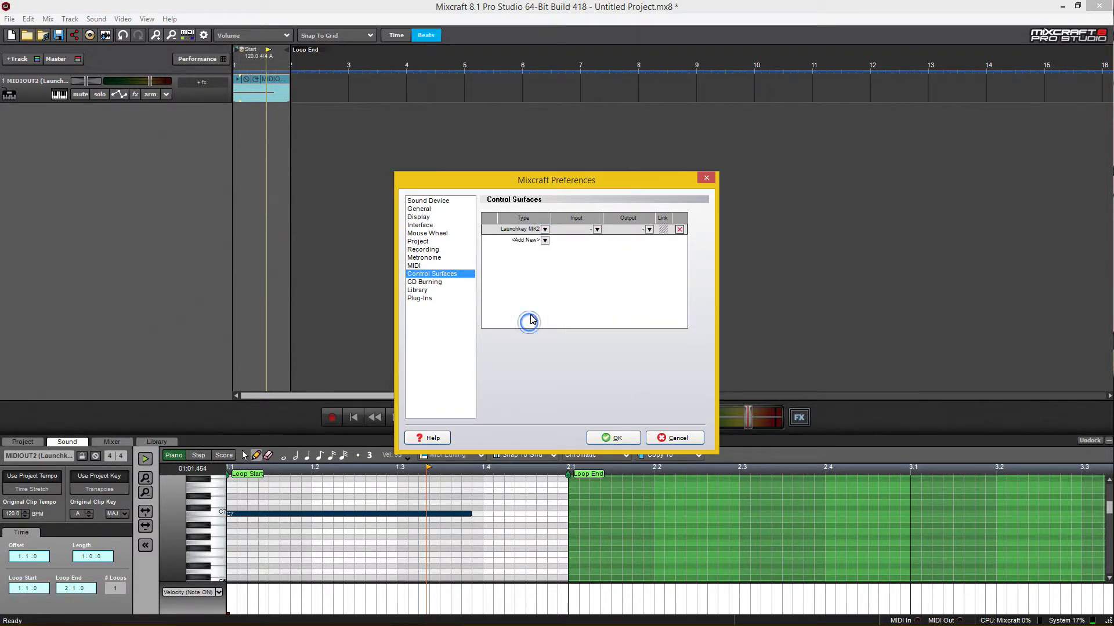
Set the control surface's input to MIDIIN2 (Launchkey MIDI) and output to MIDIOUT2 (Launchkey MIDI), and accept the preferences.
click(598, 230)
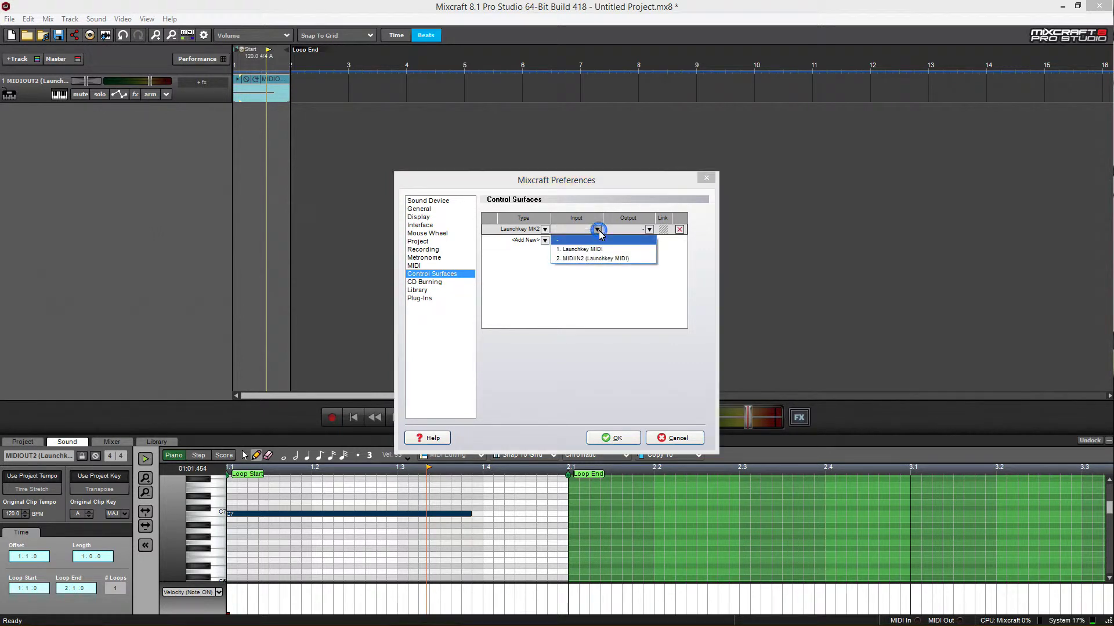
click(597, 261)
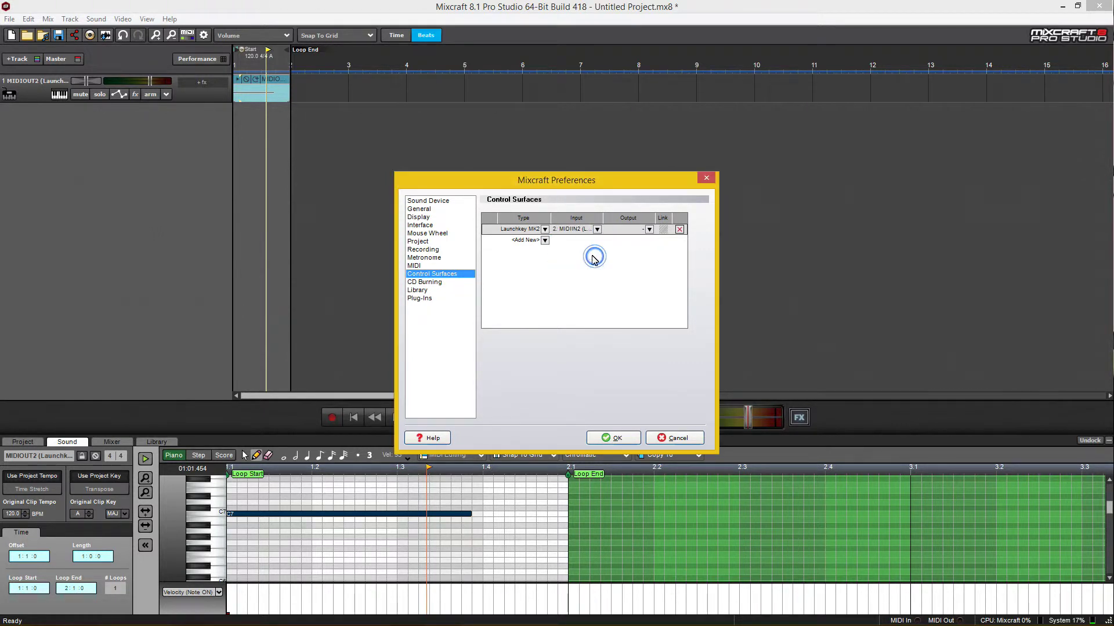
click(650, 230)
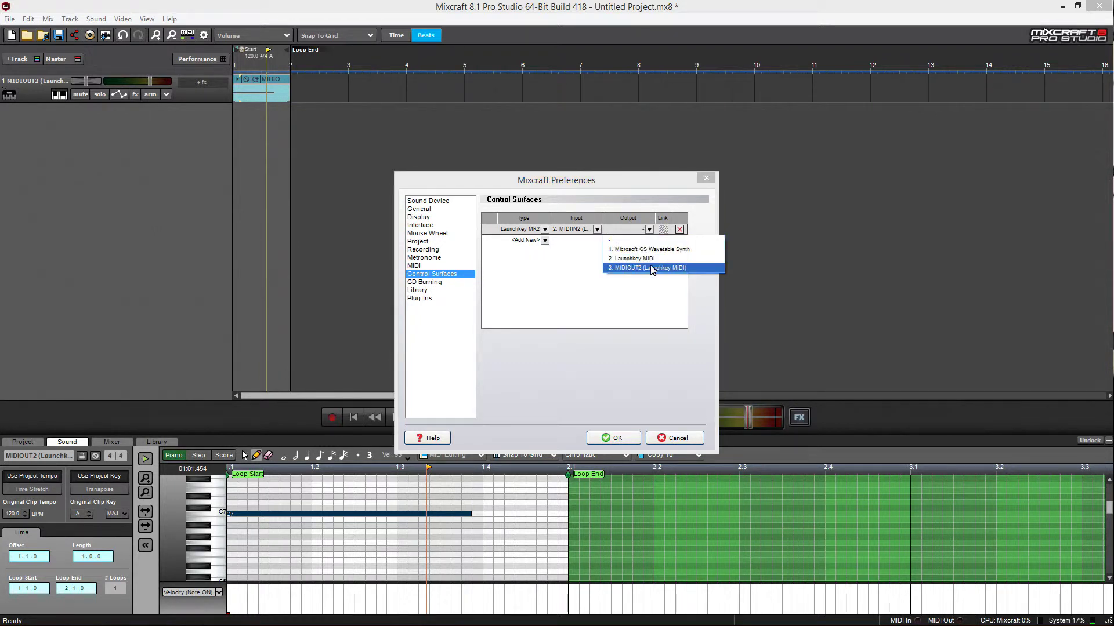
click(652, 268)
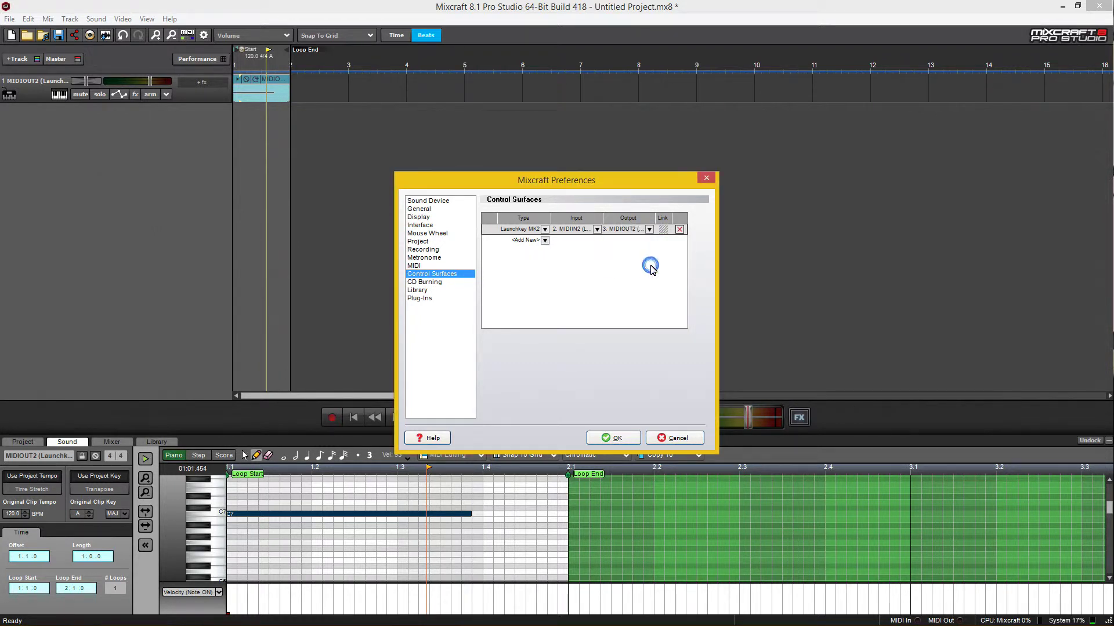
click(621, 441)
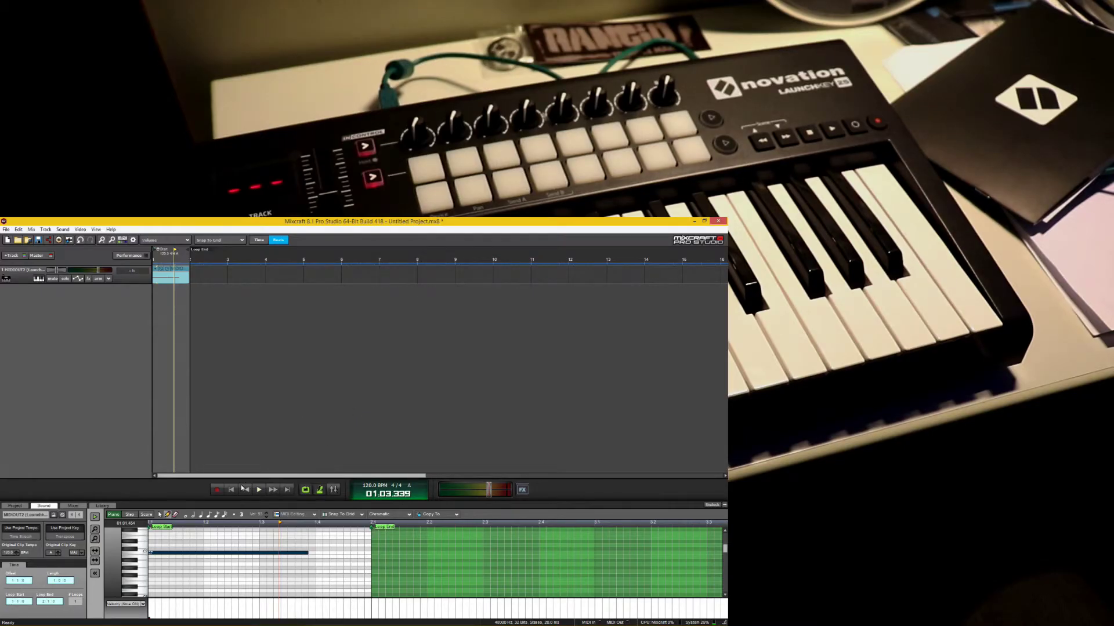
Play the looped clip again to test the pad lighting with the control surface configured.
click(263, 490)
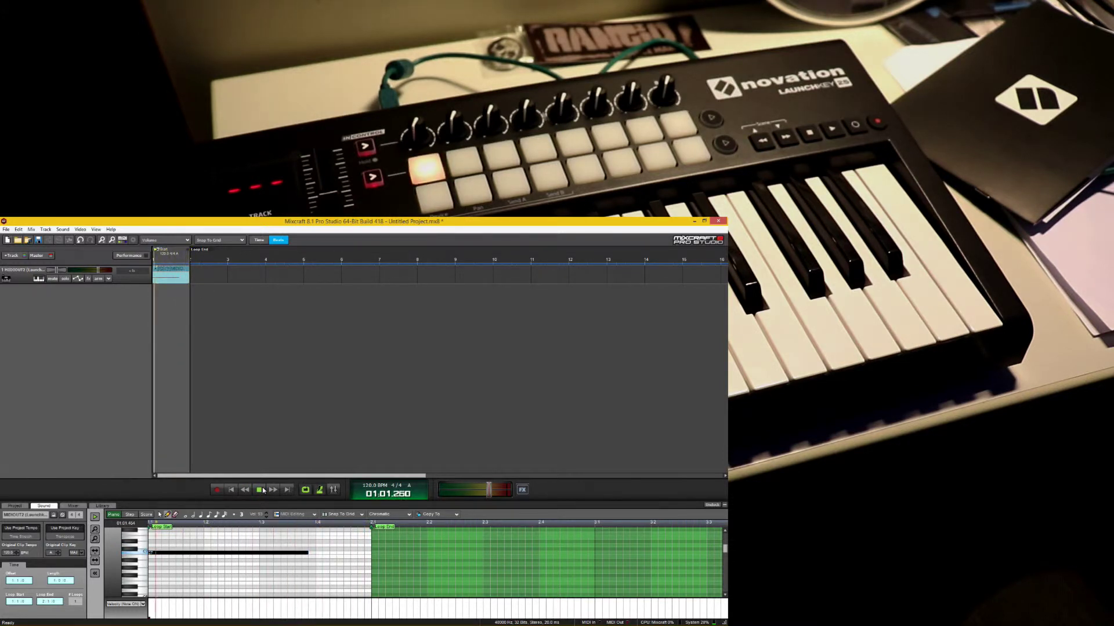
Stop playback and enlarge the piano roll editor to give more room for editing the clip's notes.
click(259, 489)
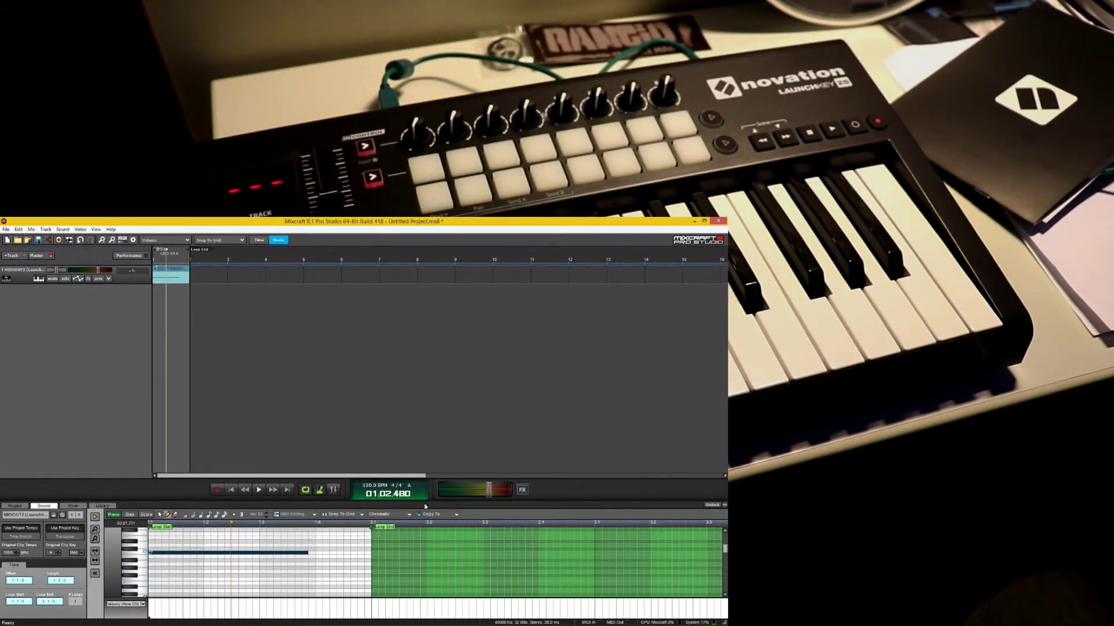
drag(427, 500, 422, 390)
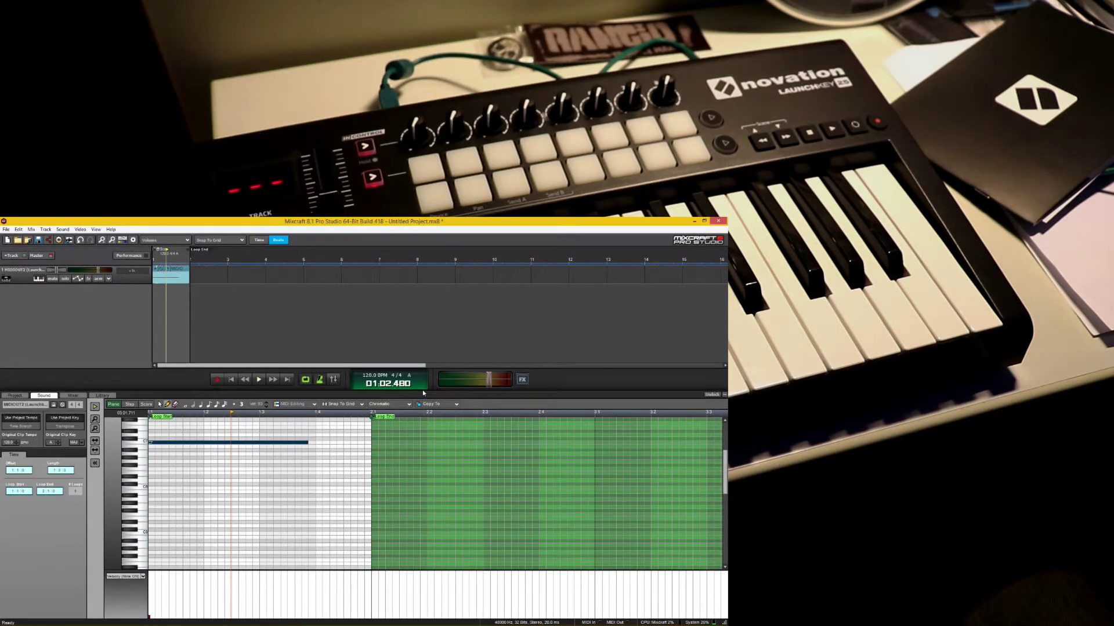
scroll(725, 425, up, 5)
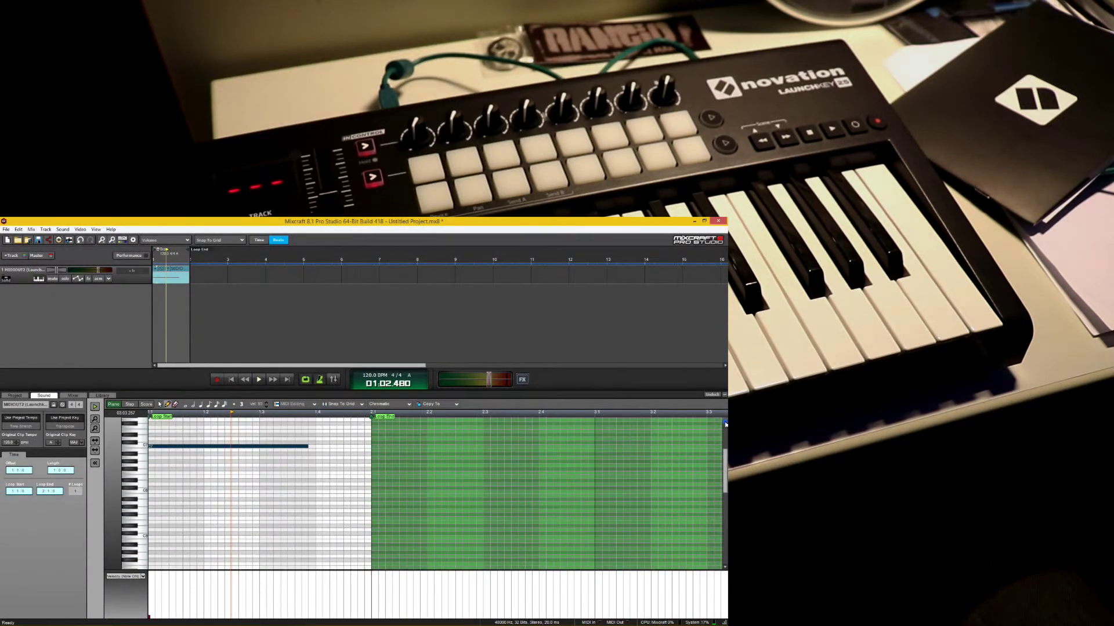
scroll(725, 425, up, 1)
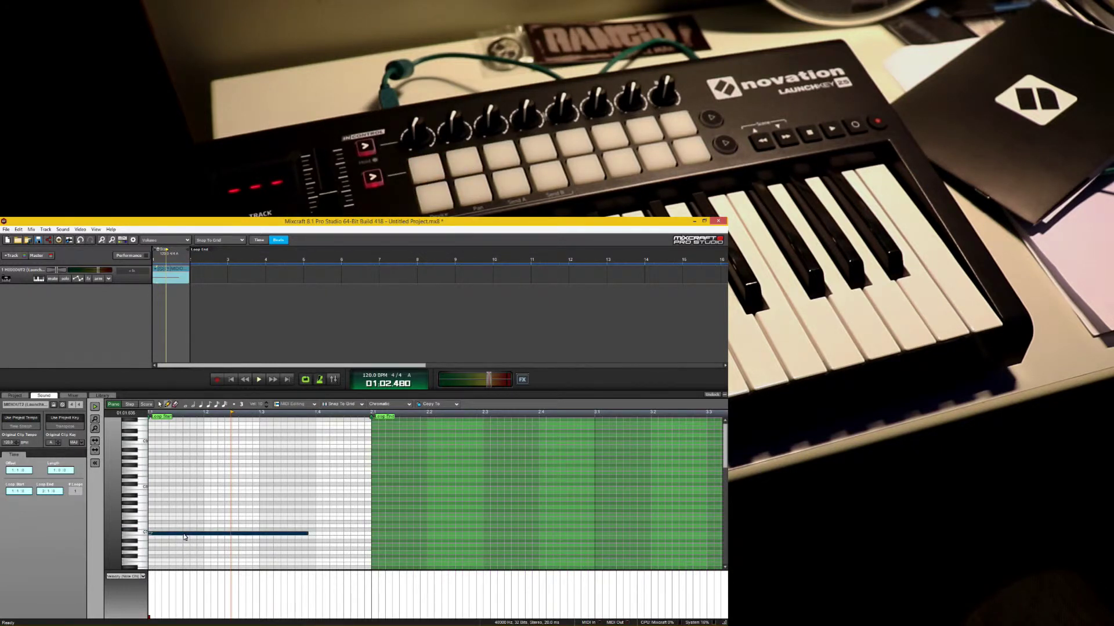
Stack additional long notes directly above the existing one, and add a second group of three adjacent notes over an octave higher.
drag(184, 537, 184, 527)
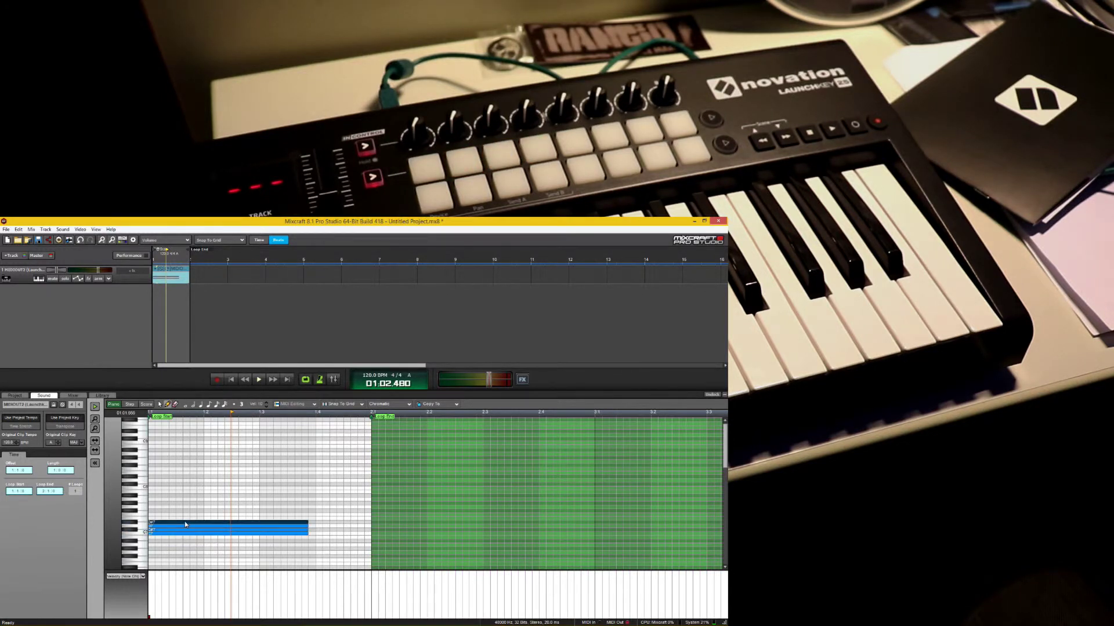
scroll(189, 531, up, 1)
drag(189, 529, 181, 478)
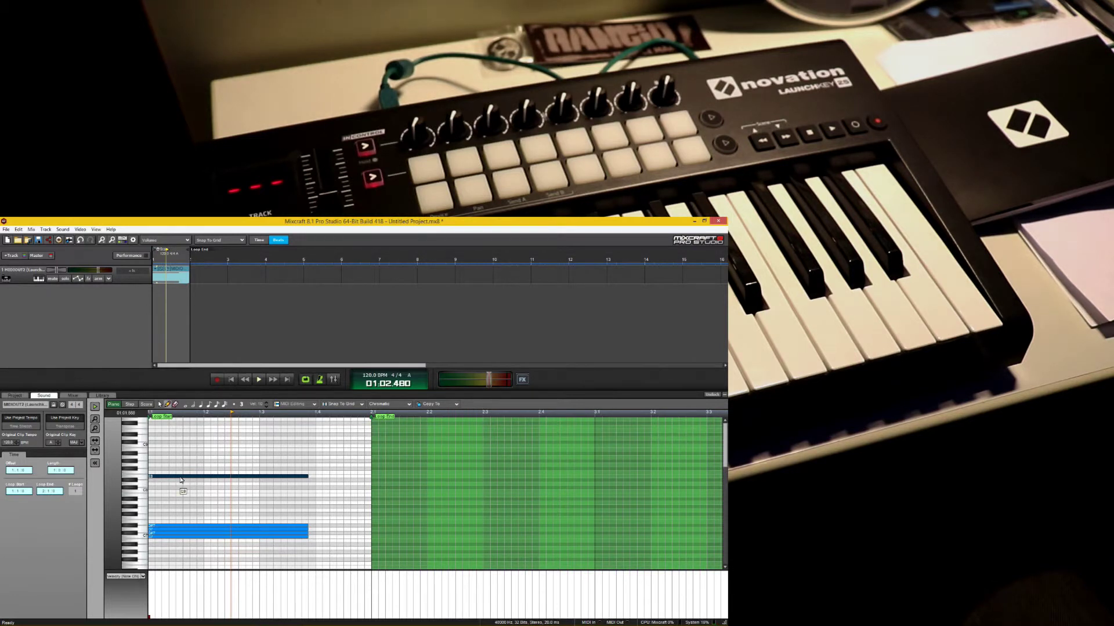
drag(181, 480, 180, 471)
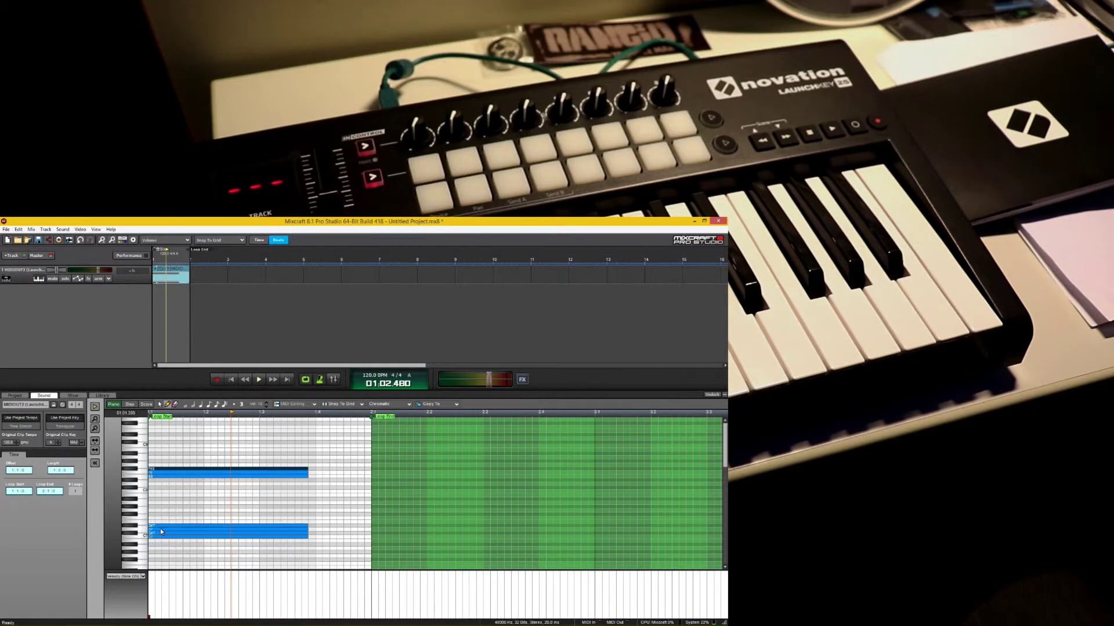
Delay the starts of the two lowest notes to around beat 2, and play the looped clip to test the pad lights.
drag(150, 538, 266, 528)
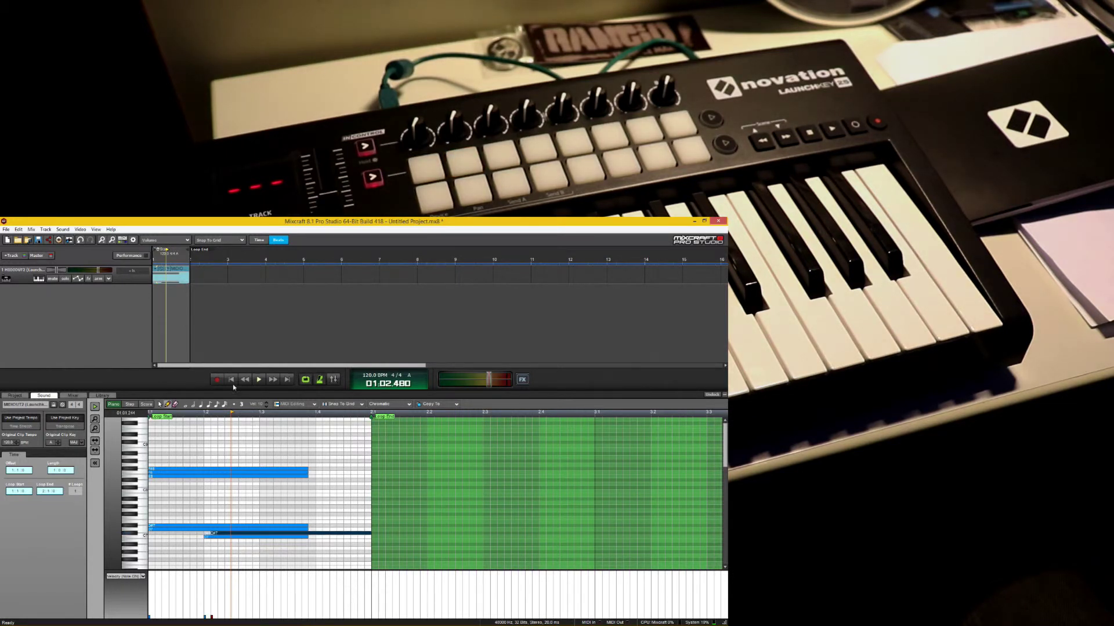
click(260, 380)
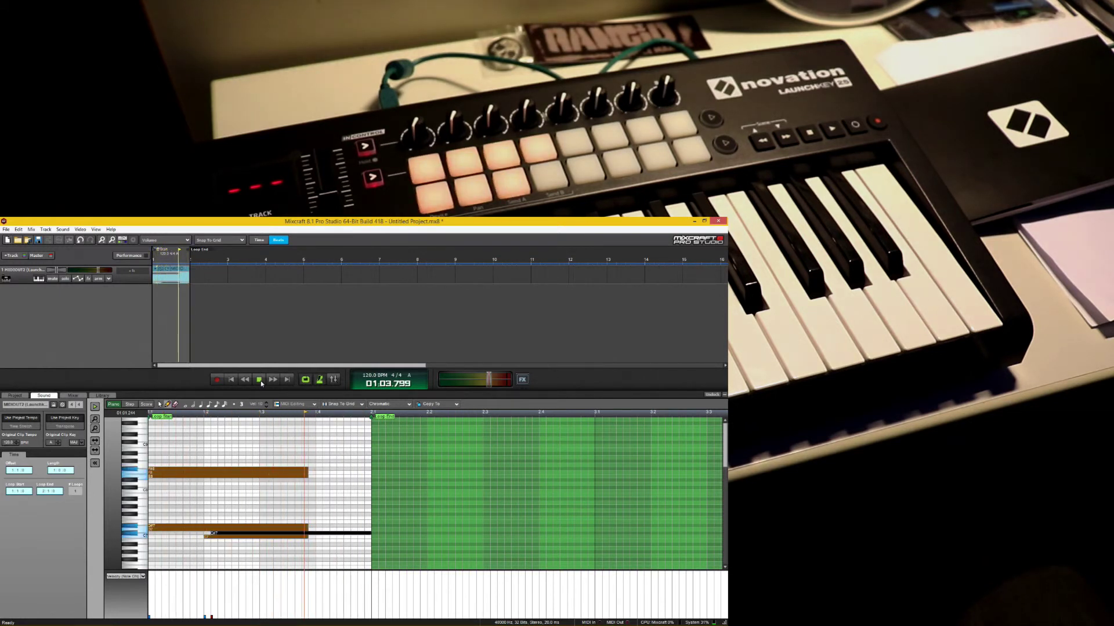
click(260, 380)
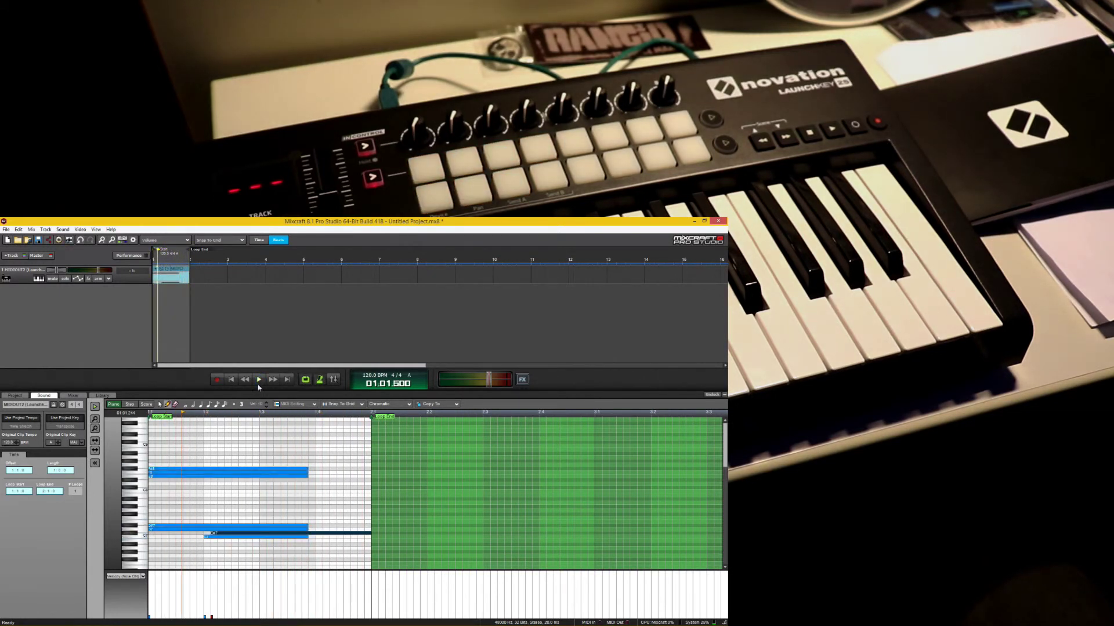
Set the velocities of the three upper notes to 20, 30 and 50 from highest to lowest, and play the clip to test the pad colours.
right_click(211, 469)
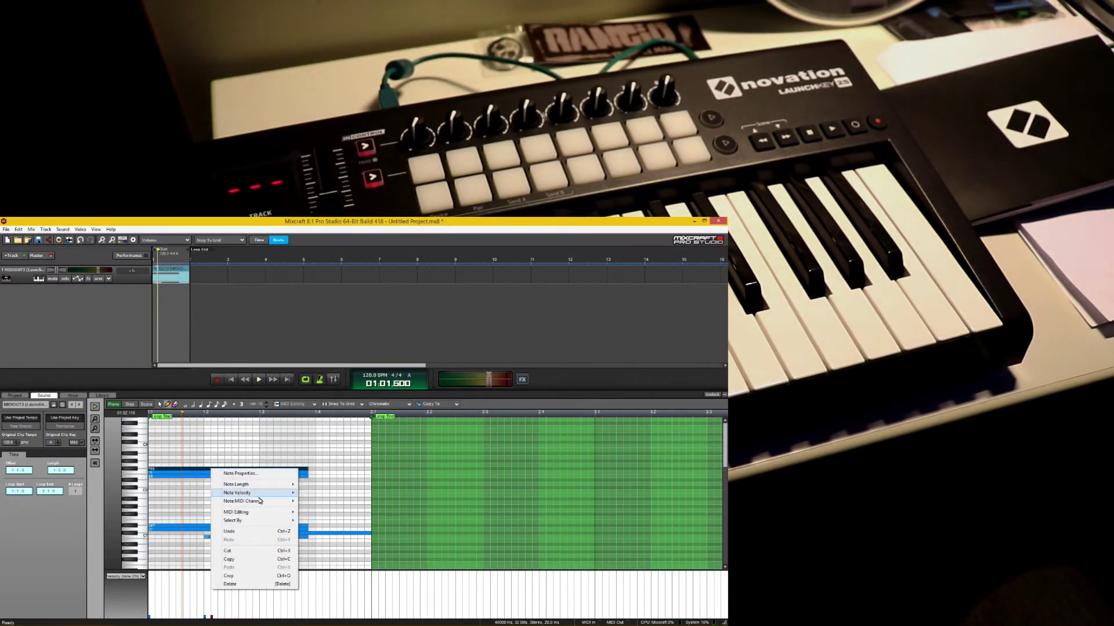
mouse_move(262, 497)
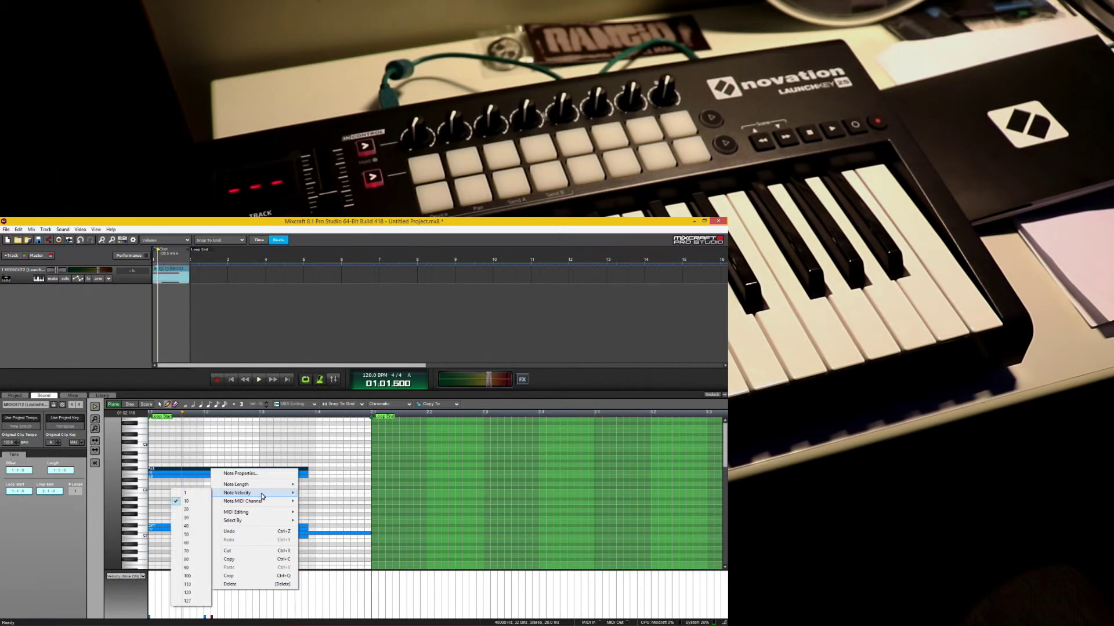
click(194, 510)
right_click(197, 476)
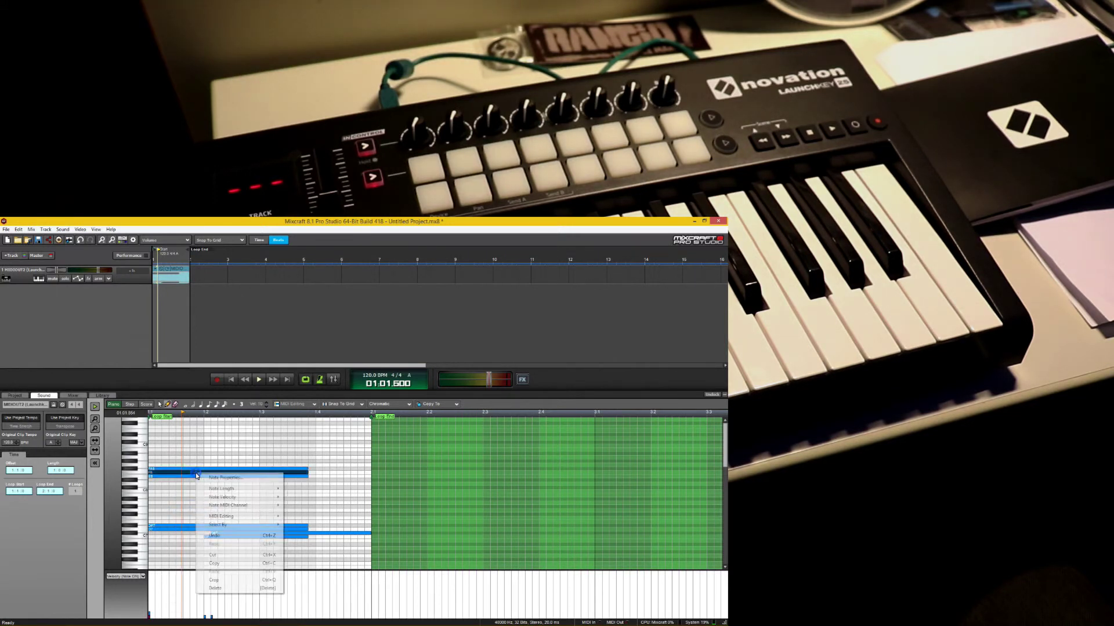
mouse_move(223, 497)
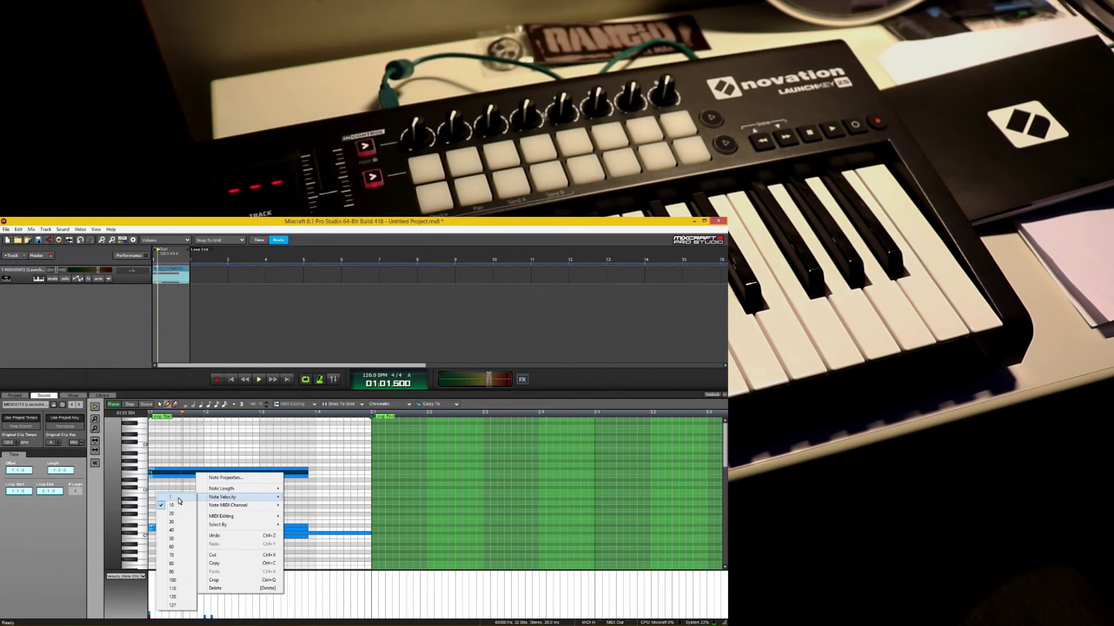
click(171, 523)
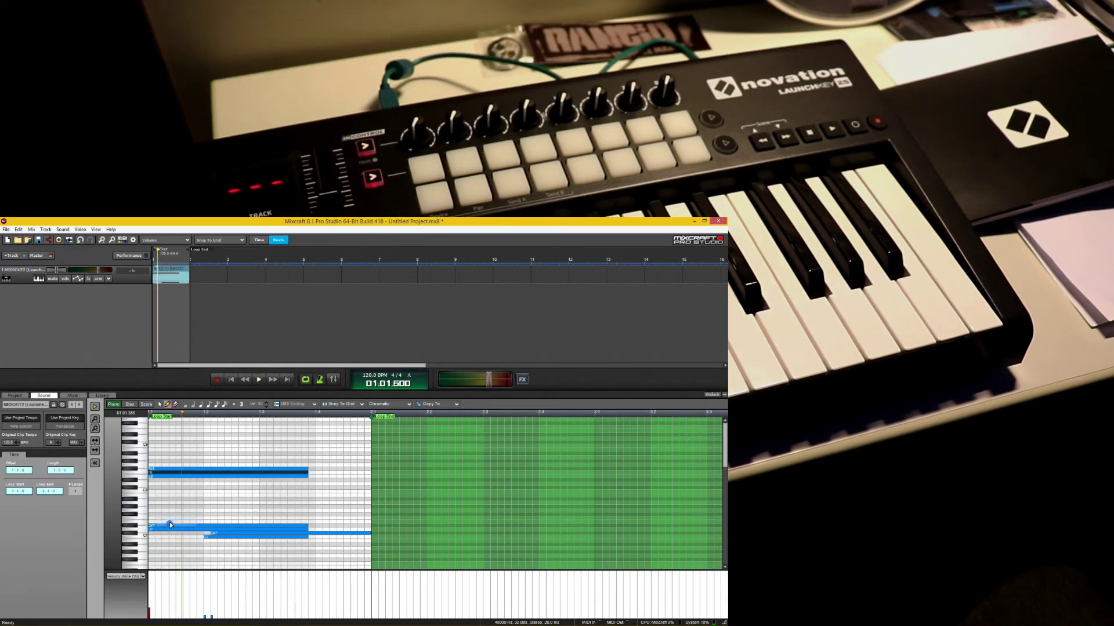
right_click(213, 480)
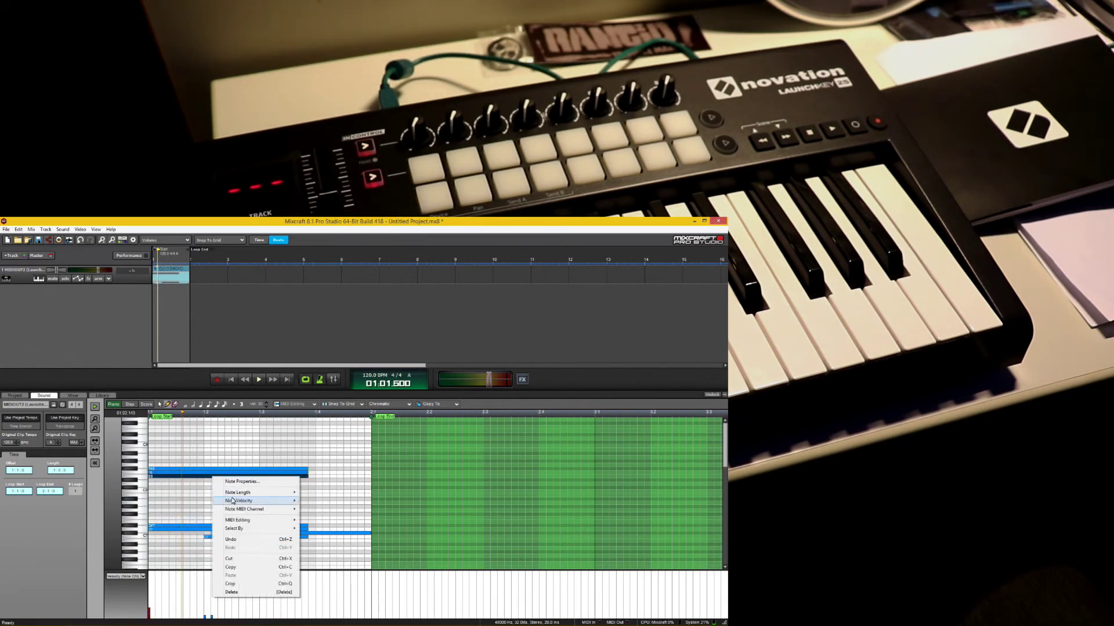
mouse_move(248, 504)
click(193, 546)
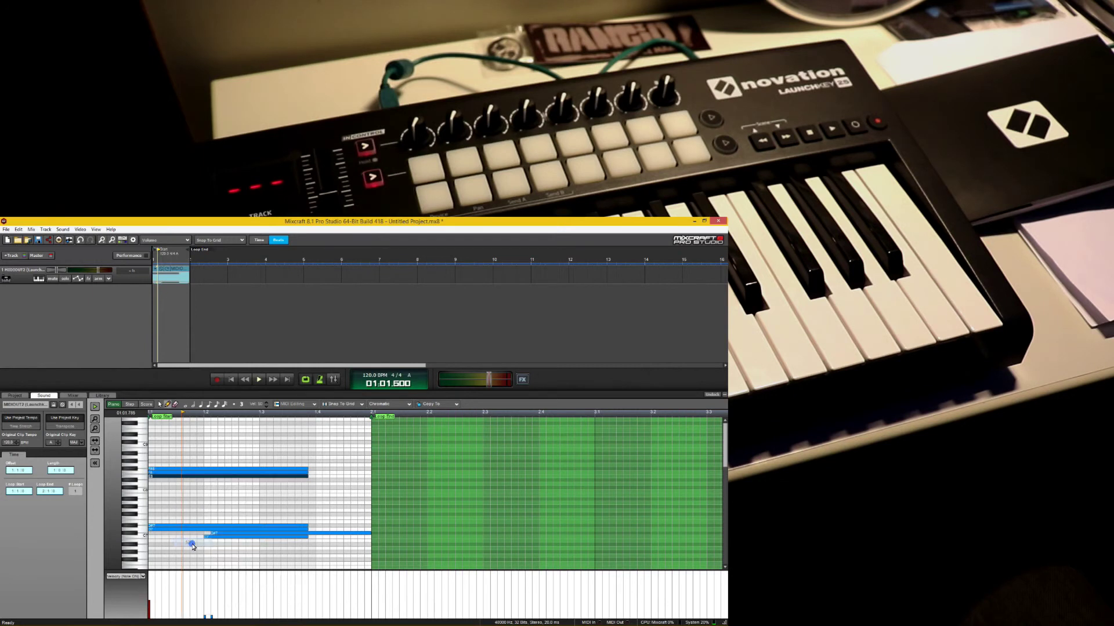
click(258, 381)
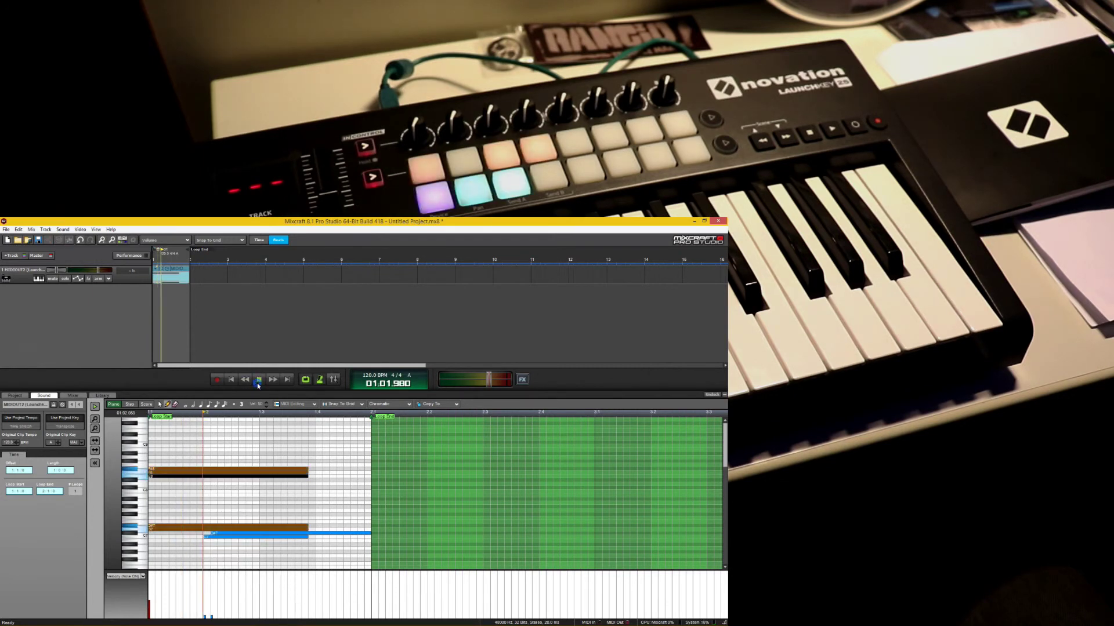